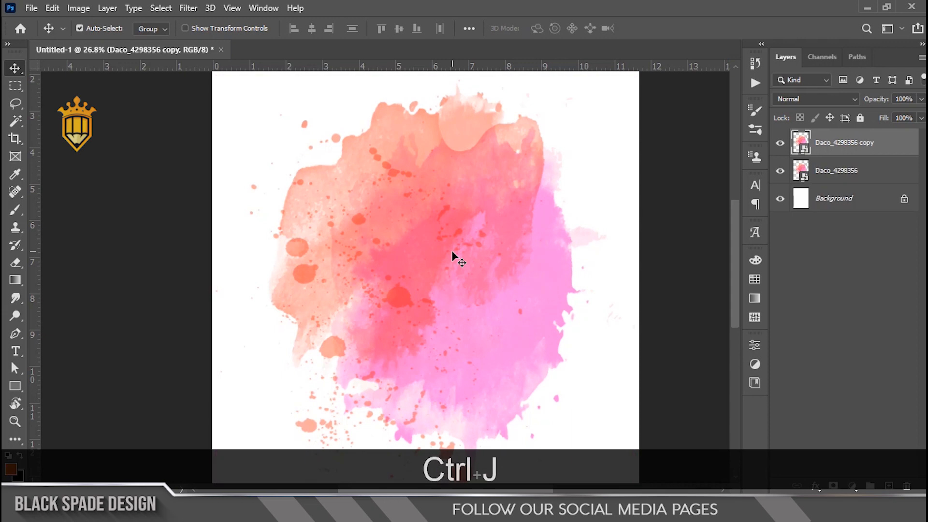
# - Flip the copied watercolor splash vertically and horizontally and move it up toward the upper left of the page
pyautogui.hotkey('ctrl', 't')
pyautogui.rightClick(475, 262)
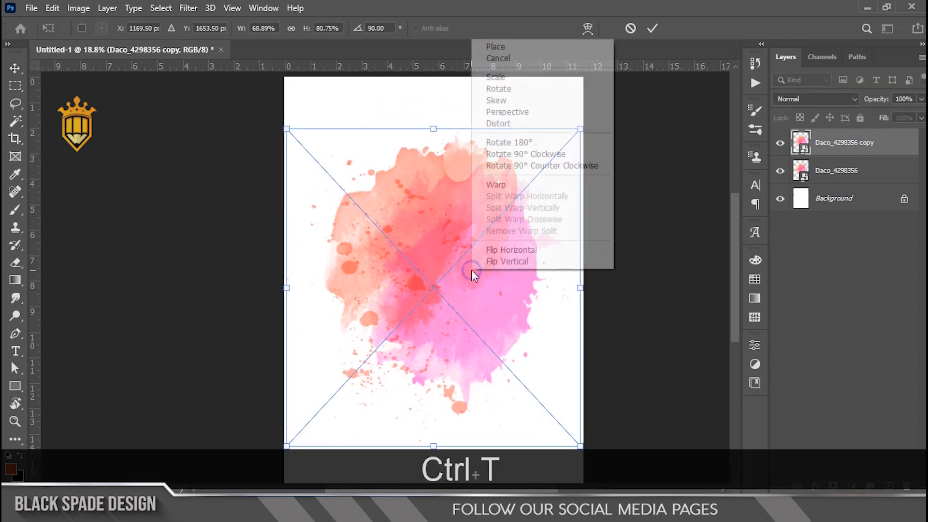
pyautogui.click(488, 263)
pyautogui.moveTo(471, 326); pyautogui.dragTo(438, 233)
pyautogui.rightClick(443, 297)
pyautogui.click(476, 287)
pyautogui.press('Return')
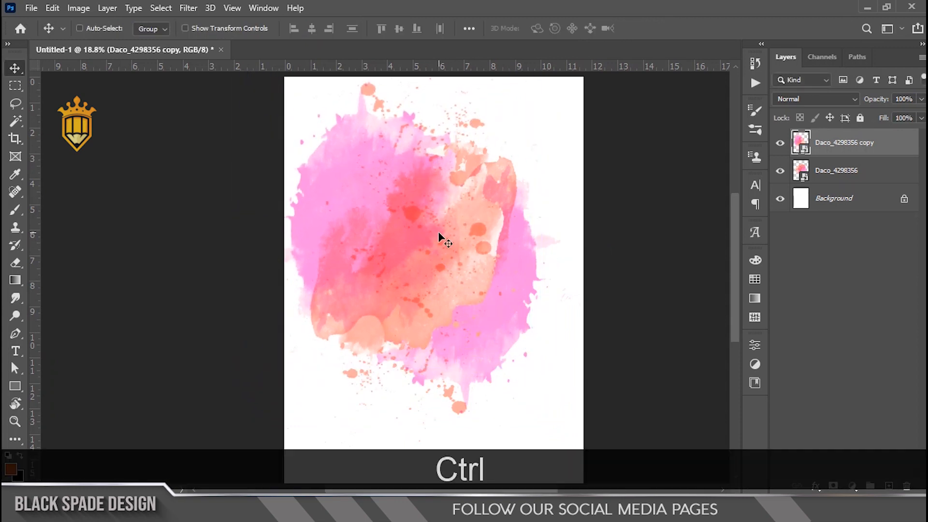
# - Duplicate the flipped splash layer, rotate the new copy to about -64.68° and shift it toward the right of the page
pyautogui.hotkey('ctrl', 'j')
pyautogui.hotkey('ctrl', 't')
pyautogui.moveTo(564, 230); pyautogui.dragTo(559, 311)
pyautogui.moveTo(384, 226); pyautogui.dragTo(449, 227)
pyautogui.hotkey('ctrl', '0')
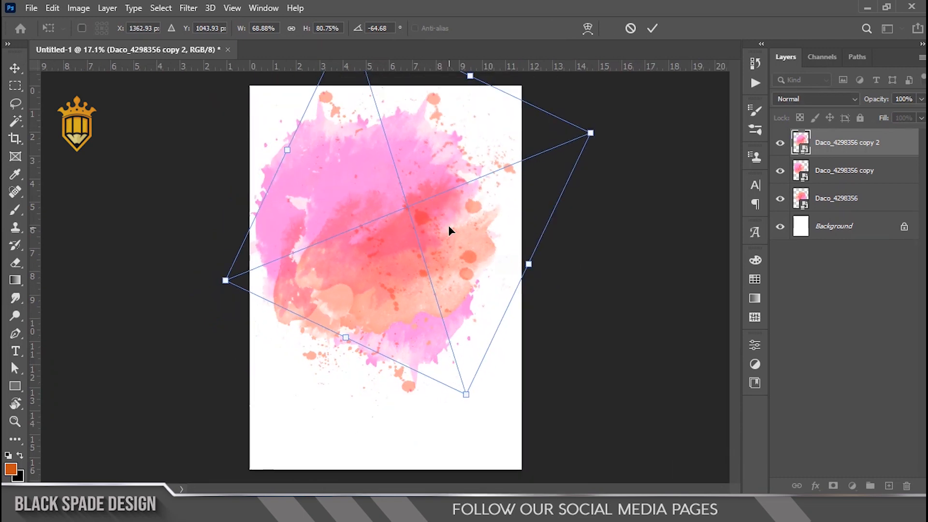
# - Flip the newest splash copy, rotate it again and reposition it over the upper right of the page
pyautogui.rightClick(422, 226)
pyautogui.click(472, 428)
pyautogui.moveTo(456, 387); pyautogui.dragTo(575, 104)
pyautogui.moveTo(409, 164); pyautogui.dragTo(394, 197)
pyautogui.moveTo(585, 258); pyautogui.dragTo(615, 263)
pyautogui.moveTo(459, 220)
pyautogui.mouseDown()
pyautogui.moveTo(456, 201)
pyautogui.moveTo(466, 209)
pyautogui.mouseUp()
pyautogui.press('Return')
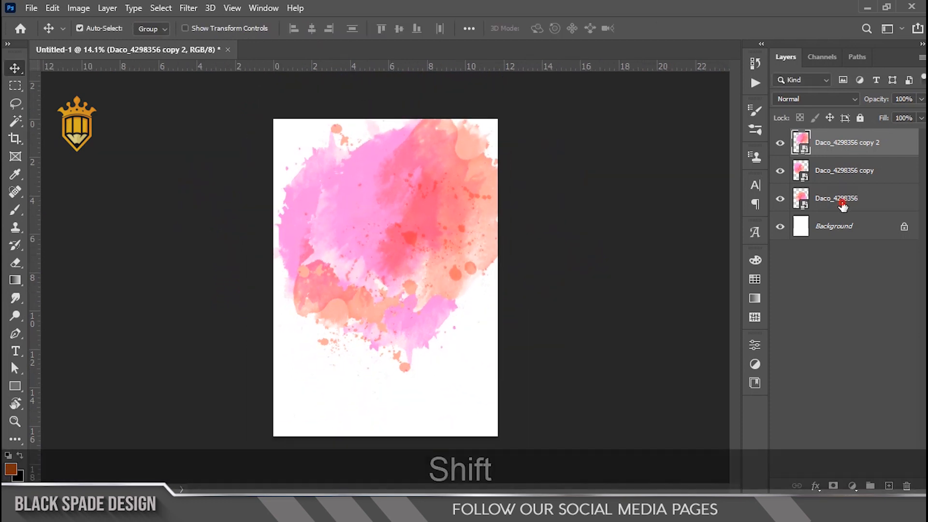
# - Merge the three splash layers and scale the merged splash to about 148.15%, covering the upper part of the page
pyautogui.keyDown('shift'); pyautogui.click(842, 203); pyautogui.keyUp('shift')
pyautogui.hotkey('ctrl', 'e')
pyautogui.hotkey('ctrl', 't')
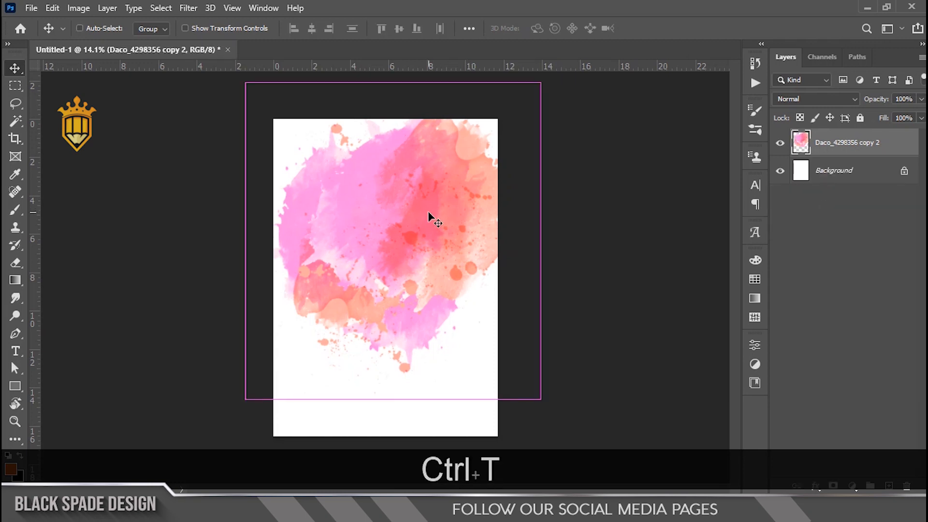
pyautogui.moveTo(501, 136); pyautogui.dragTo(541, 91)
pyautogui.moveTo(397, 268); pyautogui.dragTo(393, 234)
pyautogui.moveTo(534, 378); pyautogui.dragTo(549, 385)
pyautogui.moveTo(414, 303); pyautogui.dragTo(414, 293)
pyautogui.press('Return')
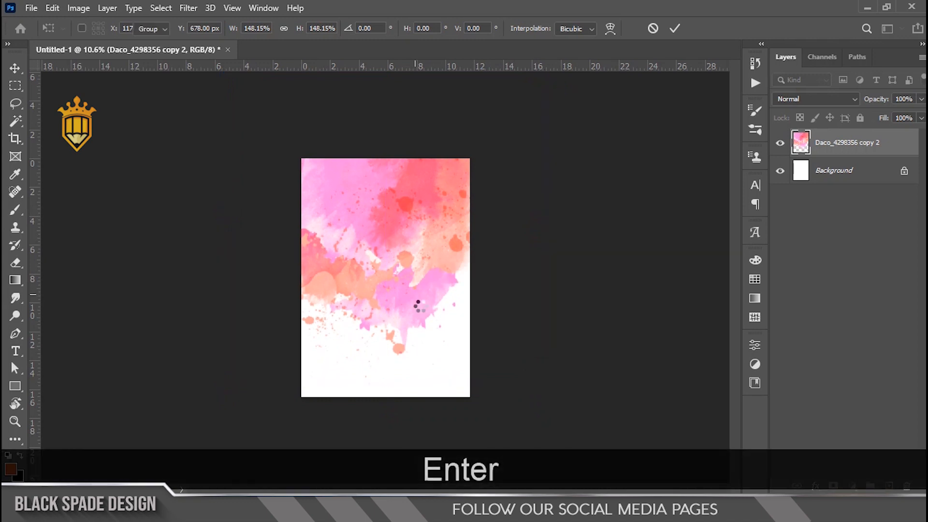
pyautogui.hotkey('ctrl', '0')
# - Add a Hue/Saturation adjustment clipped to the merged splash layer and set its hue to -86
pyautogui.click(853, 485)
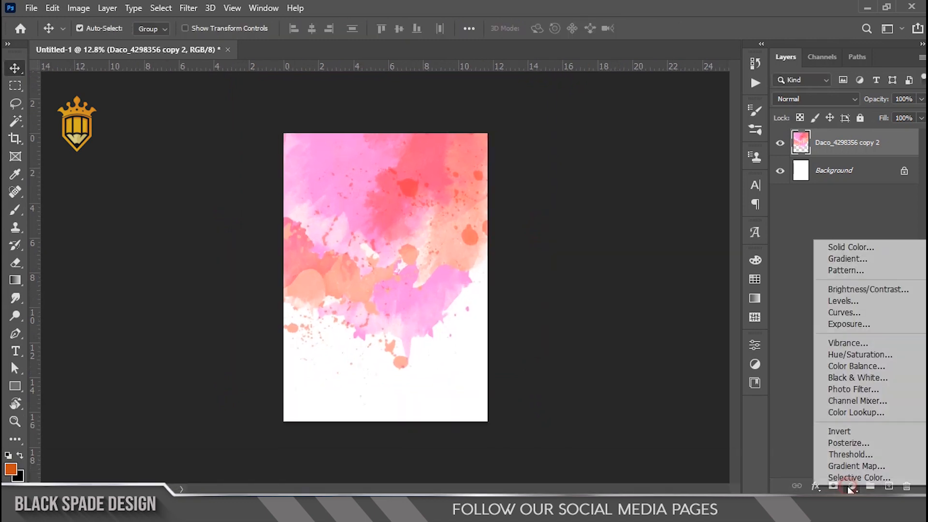
pyautogui.click(862, 355)
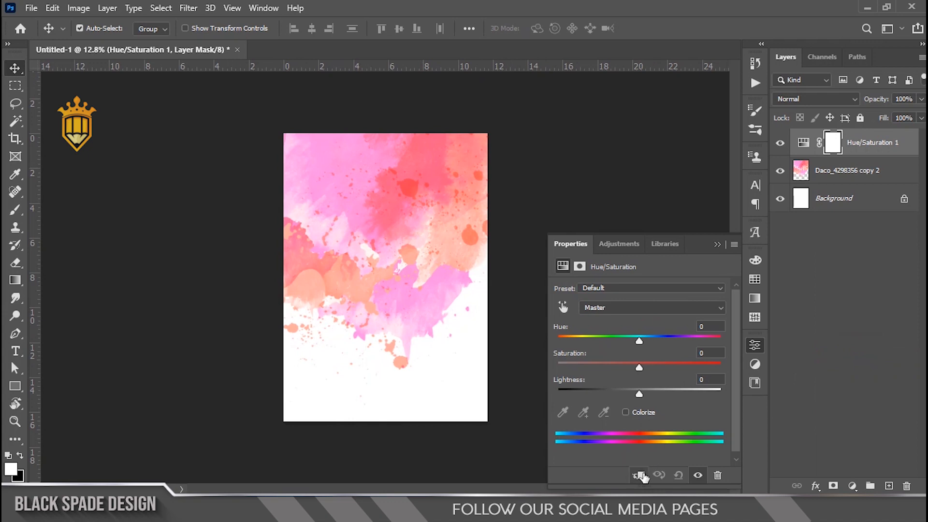
pyautogui.moveTo(640, 339); pyautogui.dragTo(618, 331)
pyautogui.moveTo(714, 327); pyautogui.dragTo(668, 327)
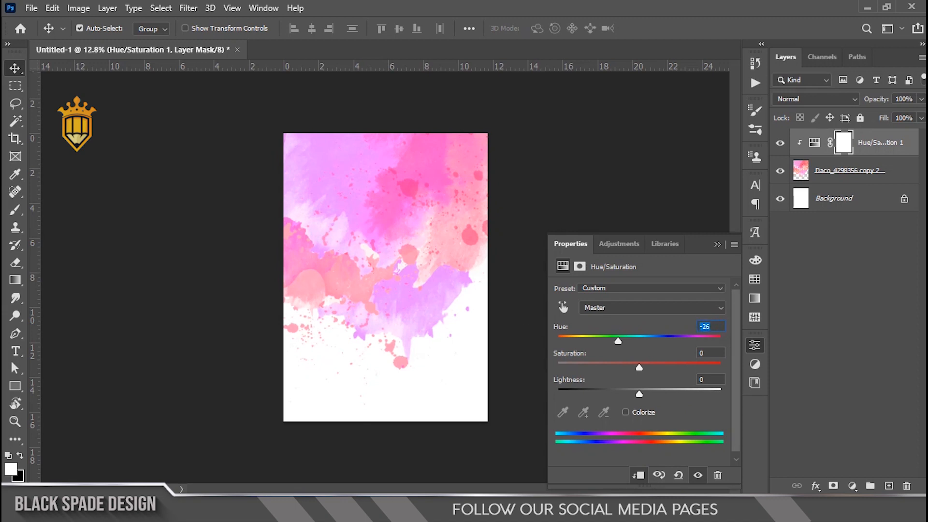
pyautogui.write('-86')
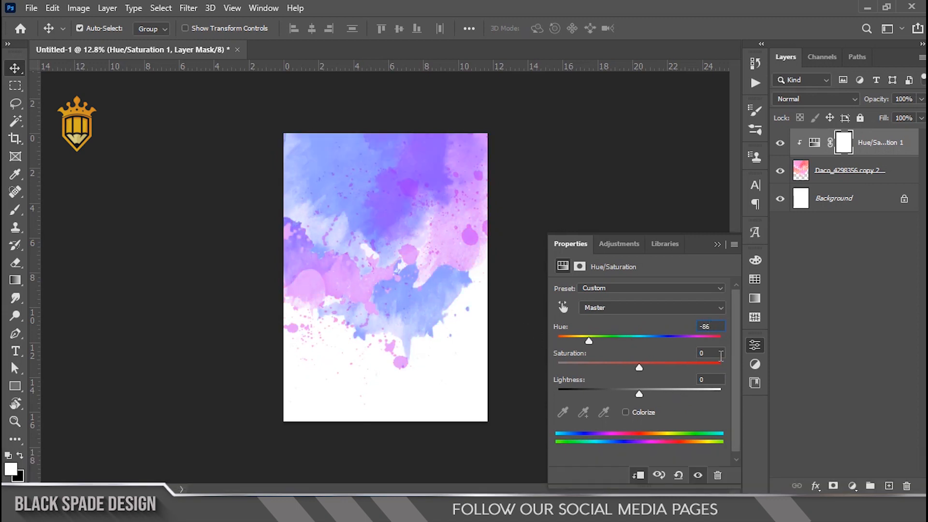
# - Set the Hue/Saturation adjustment's saturation to +28 and lightness to -41
pyautogui.write('28')
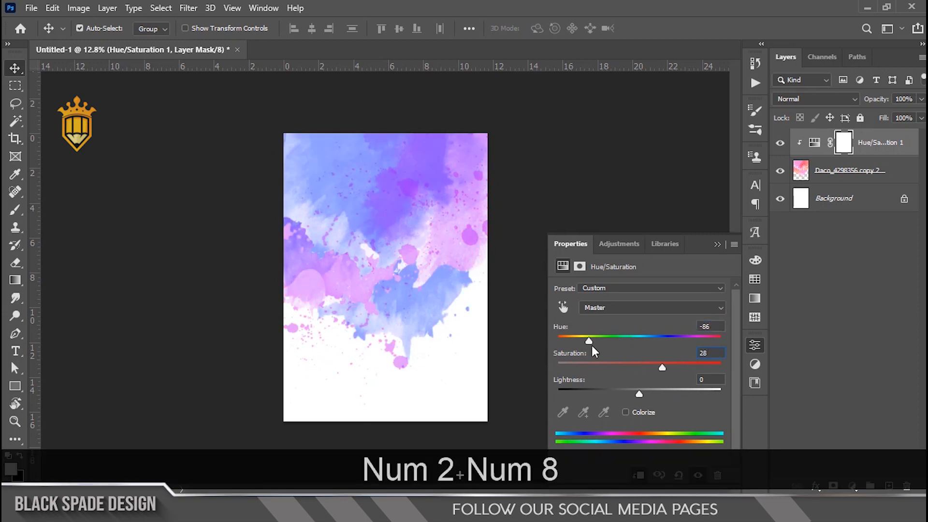
pyautogui.click(709, 378)
pyautogui.write('41')
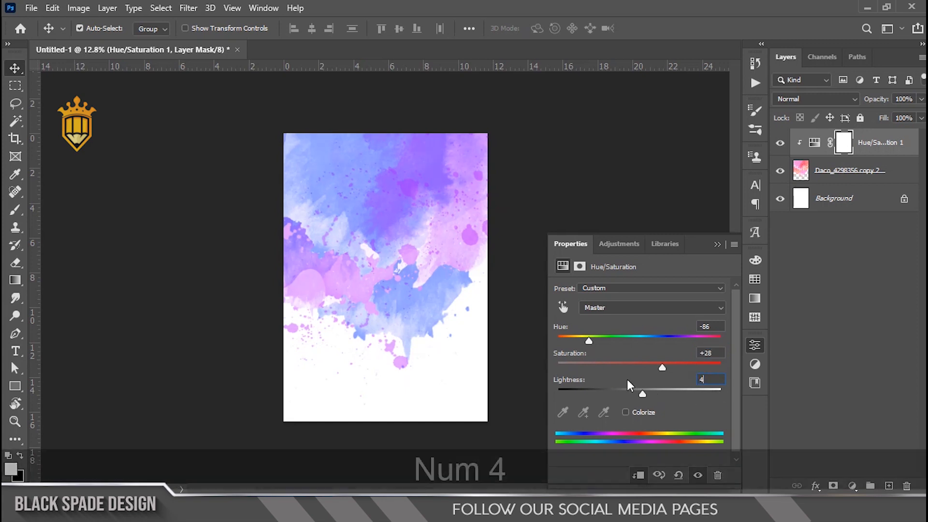
pyautogui.doubleClick(720, 378)
pyautogui.write('-41')
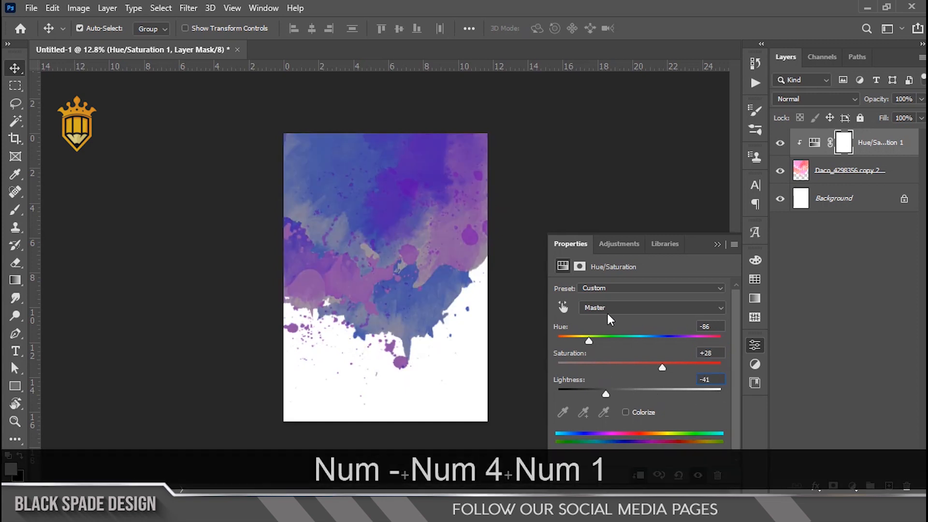
pyautogui.click(716, 243)
# - Place the ambedkar-png portrait from the file browser, centered horizontally over the splash and scaled to about 133.58%
pyautogui.scroll(1, 385, 254)
pyautogui.scroll(1, 364, 288)
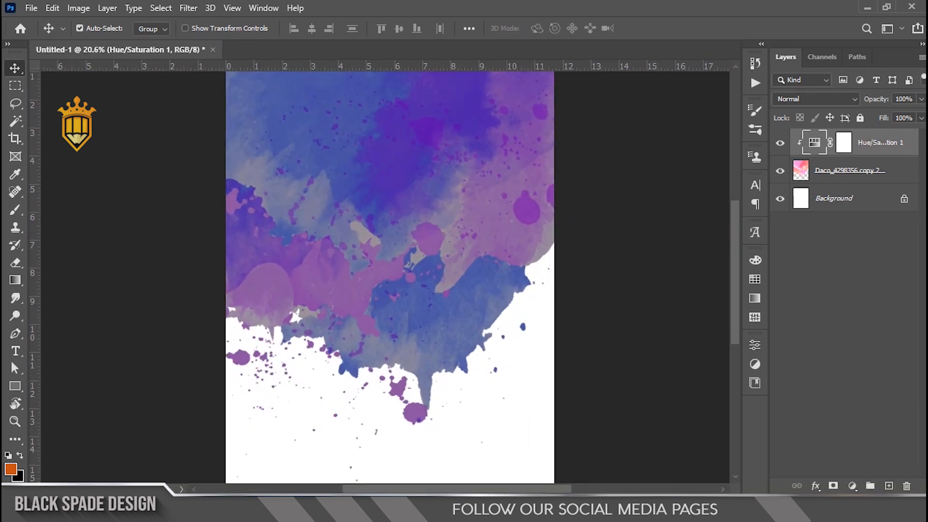
pyautogui.hotkey('alt', 'Tab')
pyautogui.click(196, 157)
pyautogui.moveTo(178, 159); pyautogui.dragTo(414, 283)
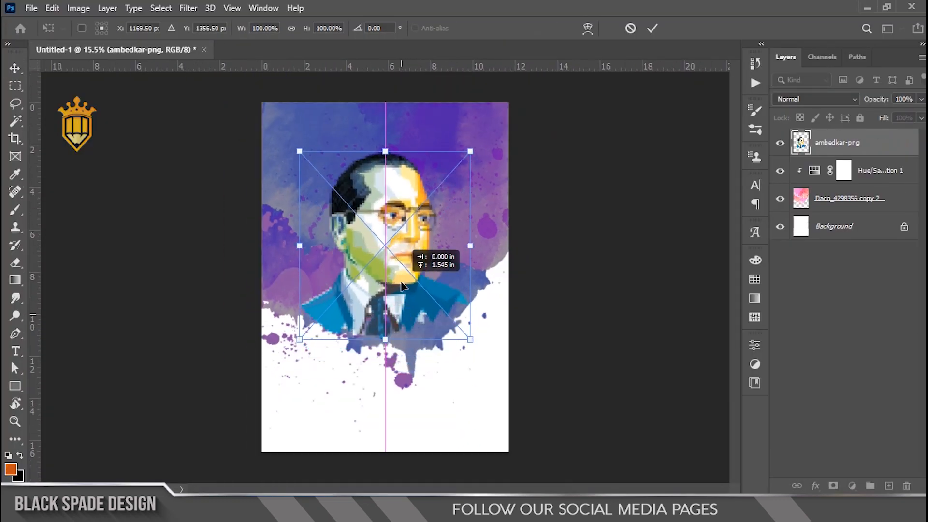
pyautogui.moveTo(474, 149); pyautogui.dragTo(512, 133)
pyautogui.press('Return')
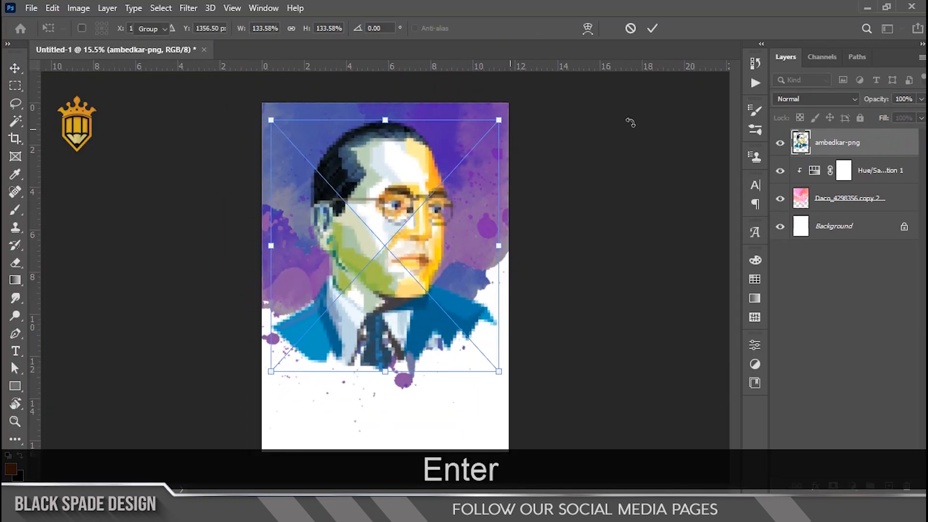
# - Clip the portrait layer to the splash beneath it and set its blend mode to Pin Light
pyautogui.rightClick(853, 144)
pyautogui.click(721, 318)
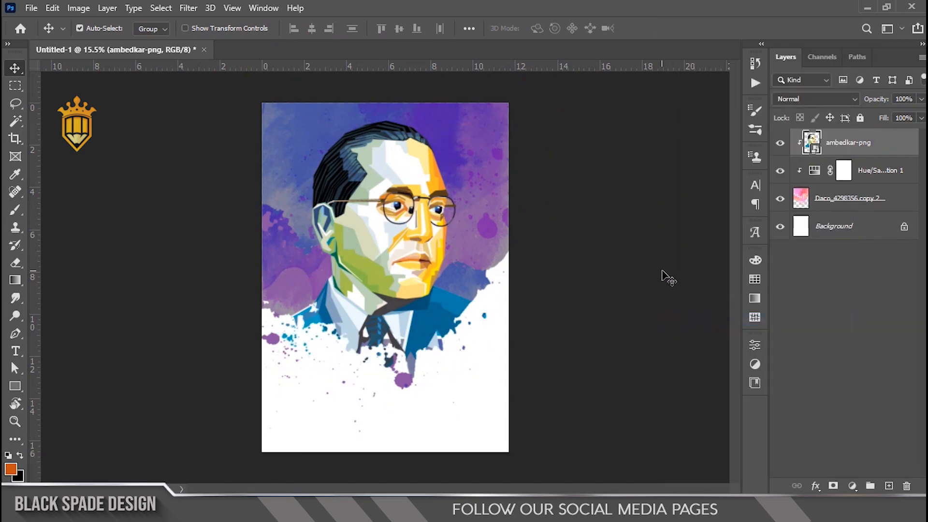
pyautogui.click(814, 98)
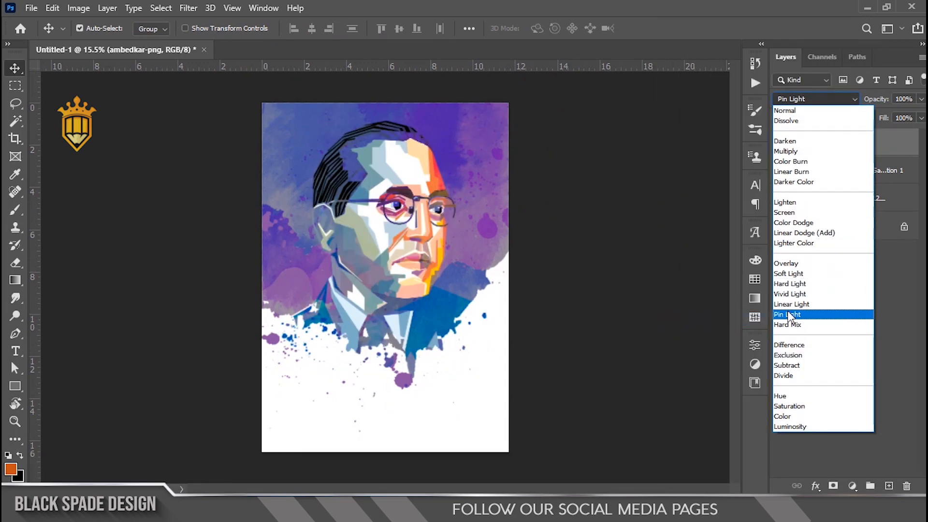
pyautogui.click(788, 314)
# - Enlarge the portrait to about 136.49% from its center and shift it slightly down
pyautogui.hotkey('ctrl', 't')
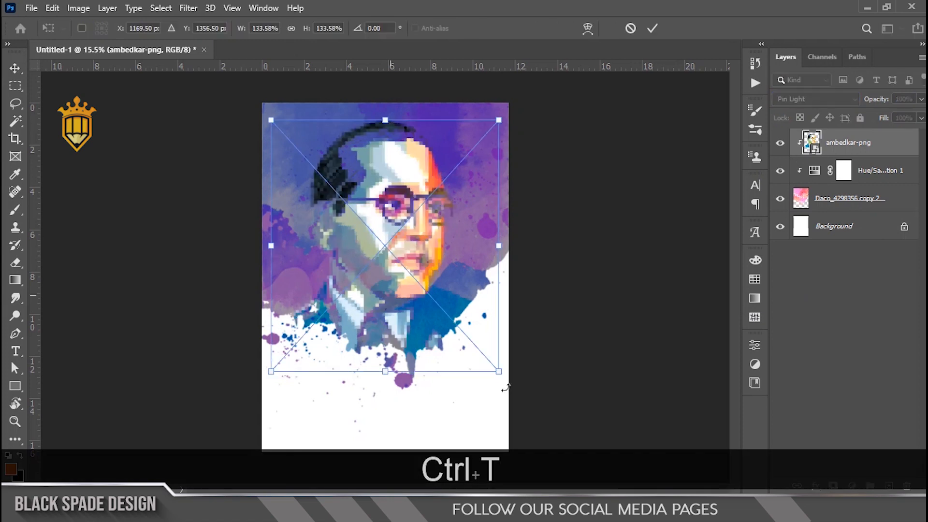
pyautogui.moveTo(506, 380); pyautogui.dragTo(508, 382)
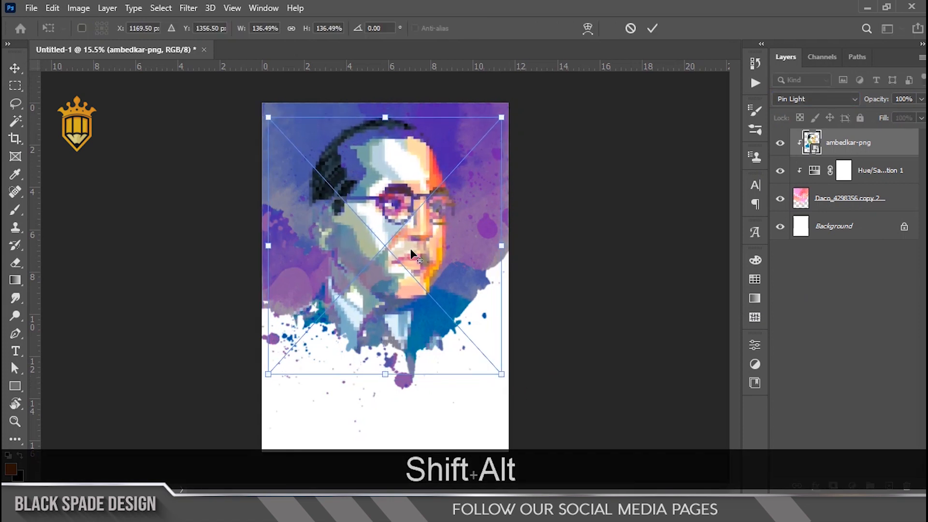
pyautogui.moveTo(406, 246); pyautogui.dragTo(406, 251)
pyautogui.press('Return')
# - Lower the portrait a little more on the page, to a vertical position of about 1453 px
pyautogui.scroll(-2, 417, 271)
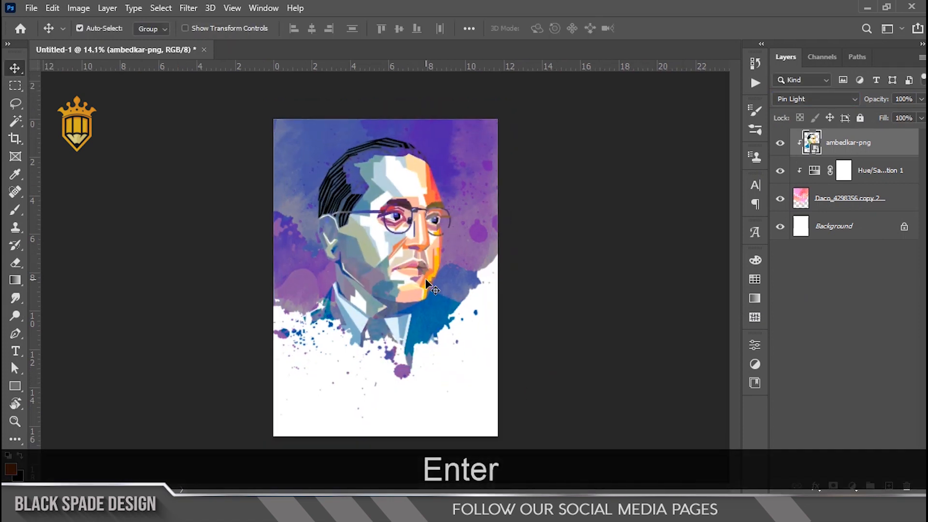
pyautogui.scroll(4, 425, 269)
pyautogui.moveTo(391, 264); pyautogui.dragTo(390, 326)
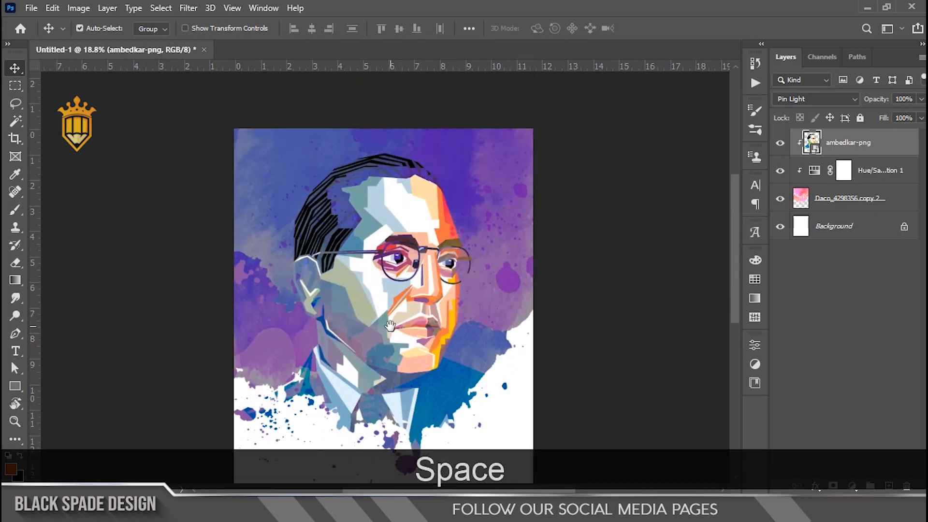
pyautogui.hotkey('ctrl', 't')
pyautogui.click(405, 269)
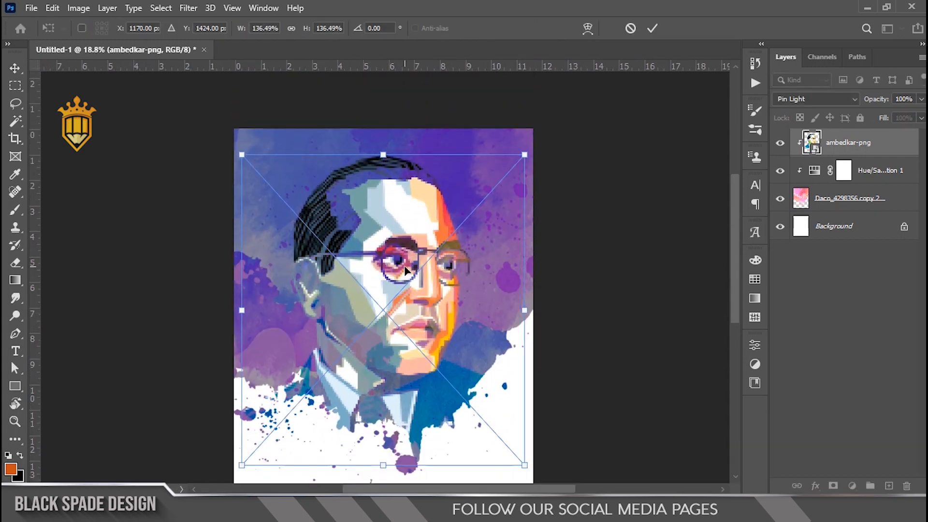
pyautogui.press('Return')
pyautogui.scroll(-1, 408, 273)
pyautogui.moveTo(416, 323); pyautogui.dragTo(417, 279)
pyautogui.hotkey('ctrl', 't')
pyautogui.click(417, 278)
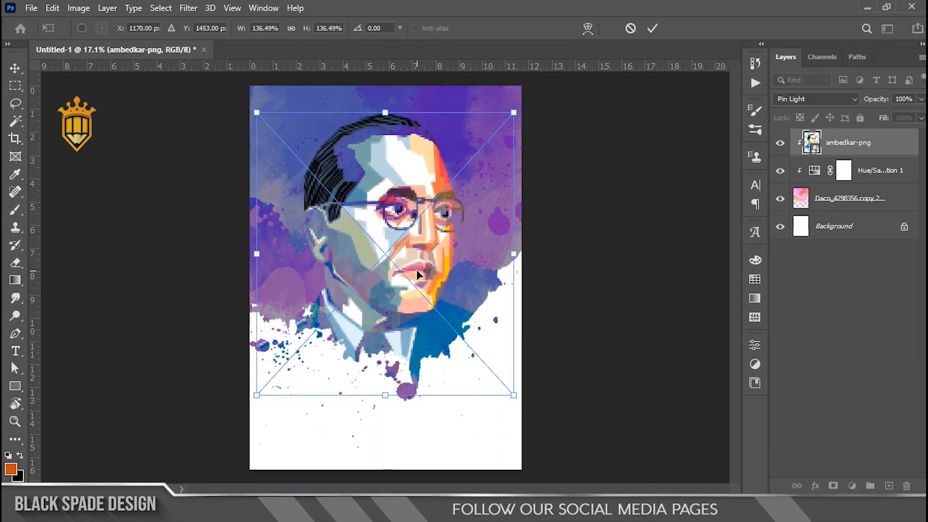
pyautogui.press('Return')
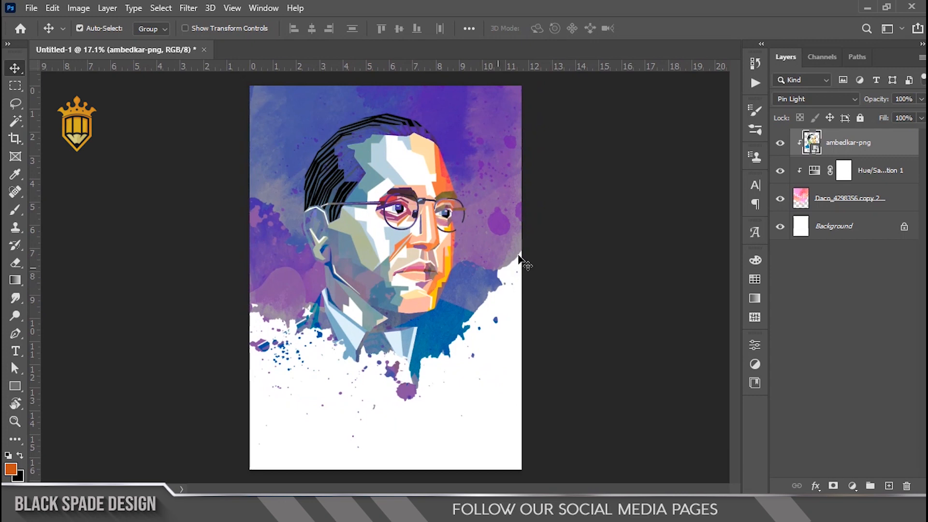
# - Place the Law book-and-gavel image from the file browser below the portrait, scaled to about 155.28%
pyautogui.scroll(1, 390, 285)
pyautogui.moveTo(389, 284); pyautogui.dragTo(399, 299)
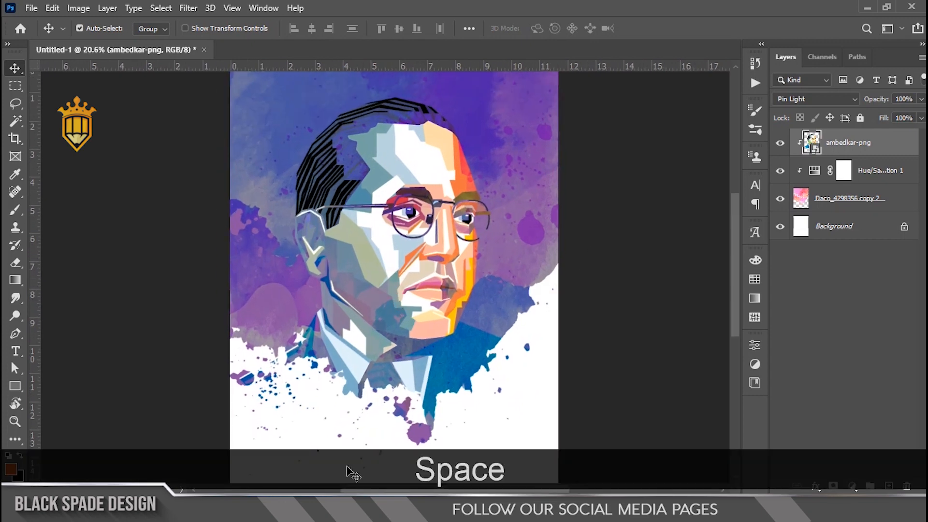
pyautogui.click(346, 512)
pyautogui.moveTo(339, 199); pyautogui.dragTo(413, 405)
pyautogui.moveTo(412, 301); pyautogui.dragTo(377, 407)
pyautogui.hotkey('ctrl', '0')
pyautogui.moveTo(419, 285); pyautogui.dragTo(450, 254)
pyautogui.moveTo(357, 385); pyautogui.dragTo(364, 284)
pyautogui.scroll(2, 371, 401)
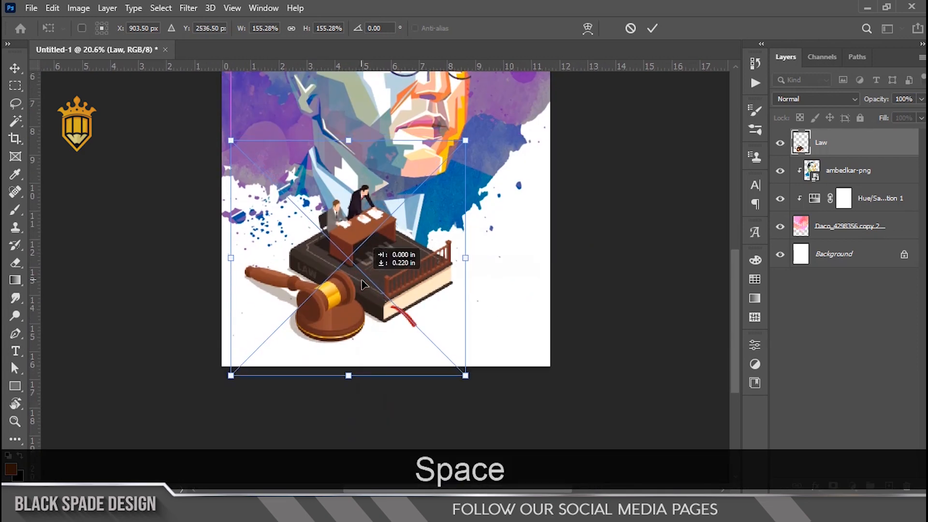
pyautogui.press('Return')
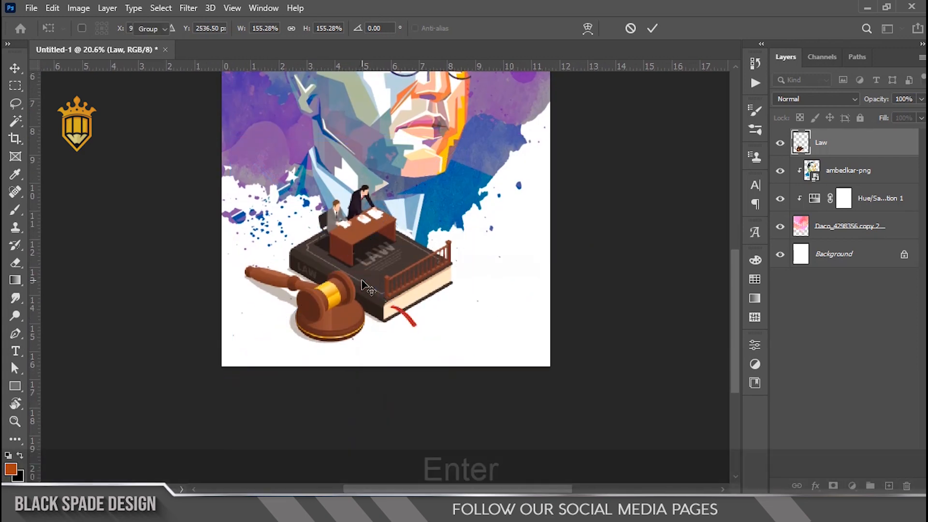
# - Nudge the Law image up and right, scale it down to about 151.24% and fine-tune its position at the page bottom
pyautogui.press('Up')
pyautogui.press('Right')
pyautogui.press('Right')
pyautogui.press('Right')
pyautogui.press('Right')
pyautogui.hotkey('ctrl', 't')
pyautogui.moveTo(232, 373); pyautogui.dragTo(239, 366)
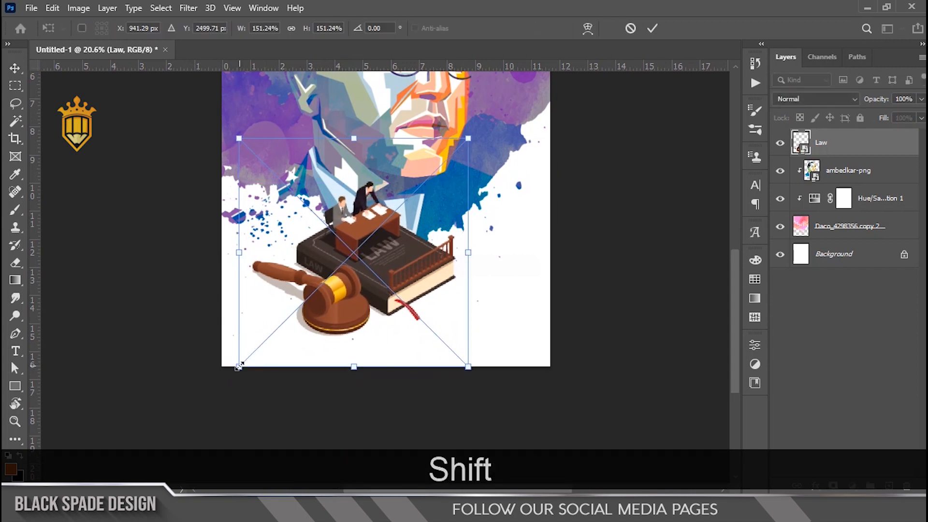
pyautogui.press('Left')
pyautogui.press('Left')
pyautogui.press('Return')
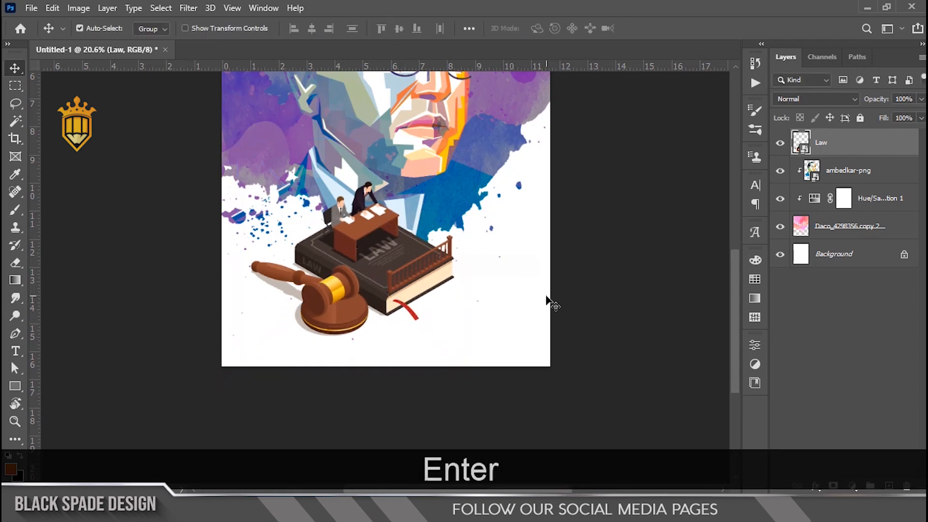
# - Apply a Curves adjustment to the Law layer with the black point input at 16 and the white point input at 245
pyautogui.scroll(2, 377, 259)
pyautogui.scroll(3, 376, 259)
pyautogui.hotkey('ctrl', 'm')
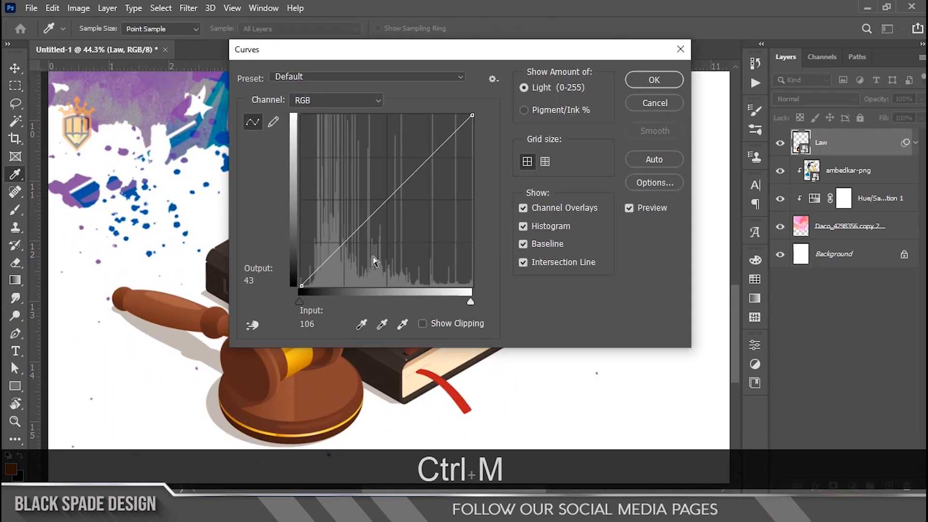
pyautogui.moveTo(313, 302); pyautogui.dragTo(310, 301)
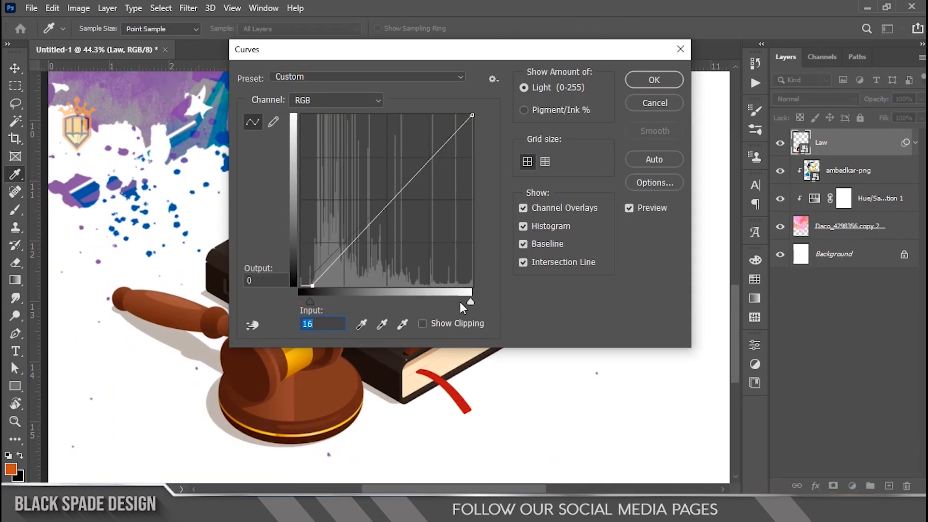
pyautogui.moveTo(466, 300); pyautogui.dragTo(461, 299)
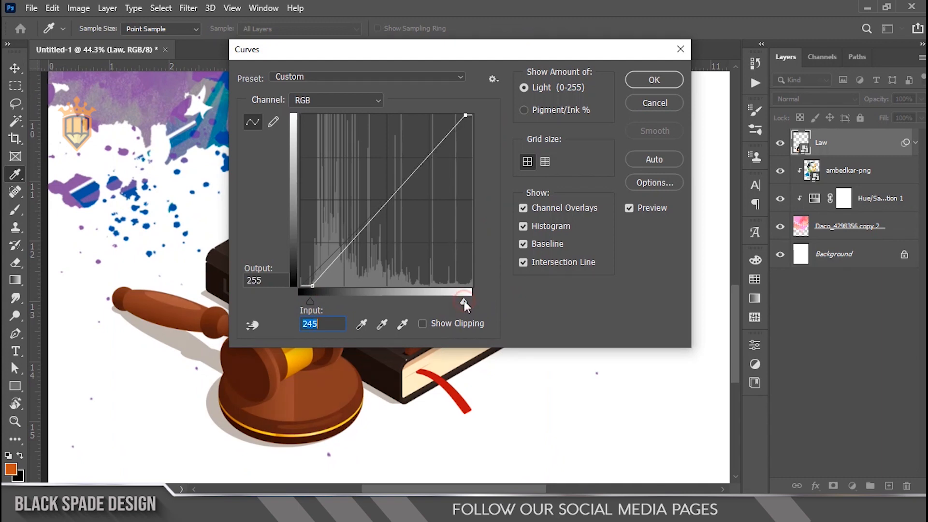
pyautogui.click(638, 85)
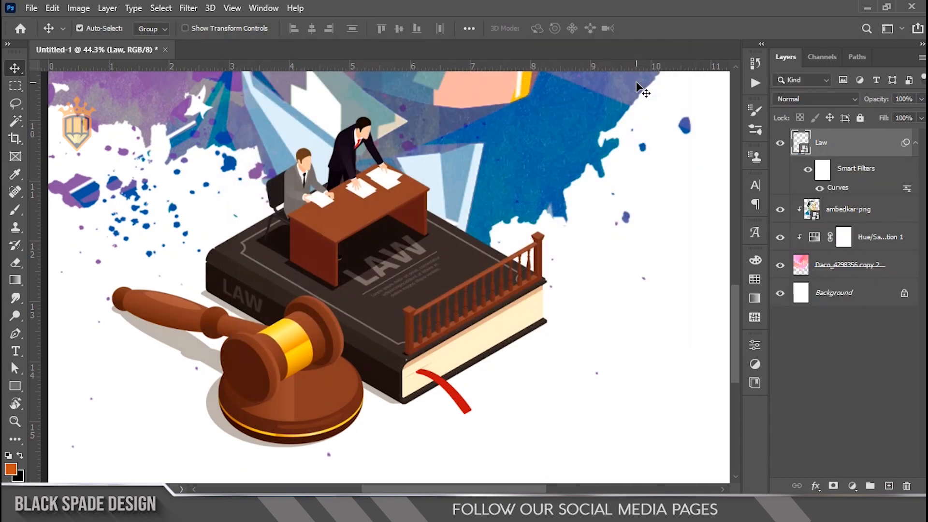
pyautogui.scroll(-3, 360, 173)
pyautogui.moveTo(360, 172); pyautogui.dragTo(391, 227)
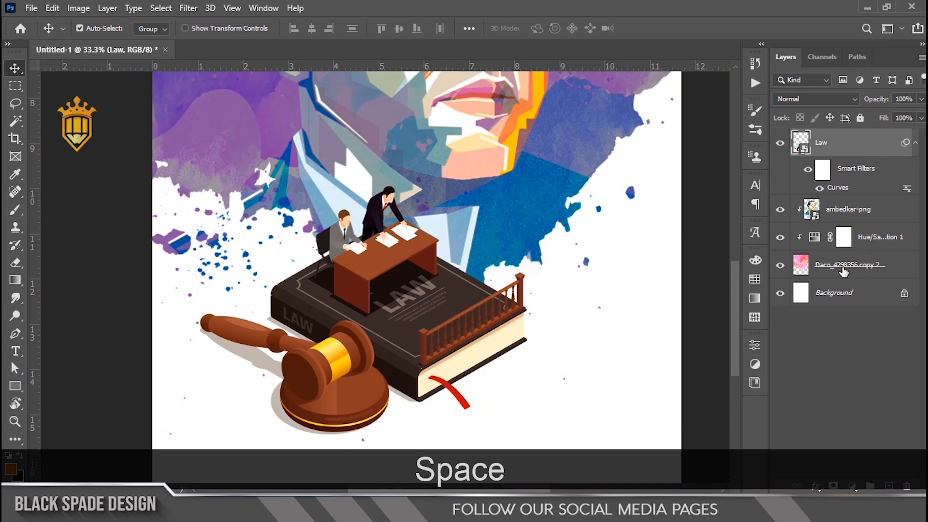
# - Duplicate the watercolor splash layer above the Law layer as a clipped copy with the Overlay blend mode
pyautogui.click(842, 267)
pyautogui.moveTo(849, 268); pyautogui.dragTo(844, 141)
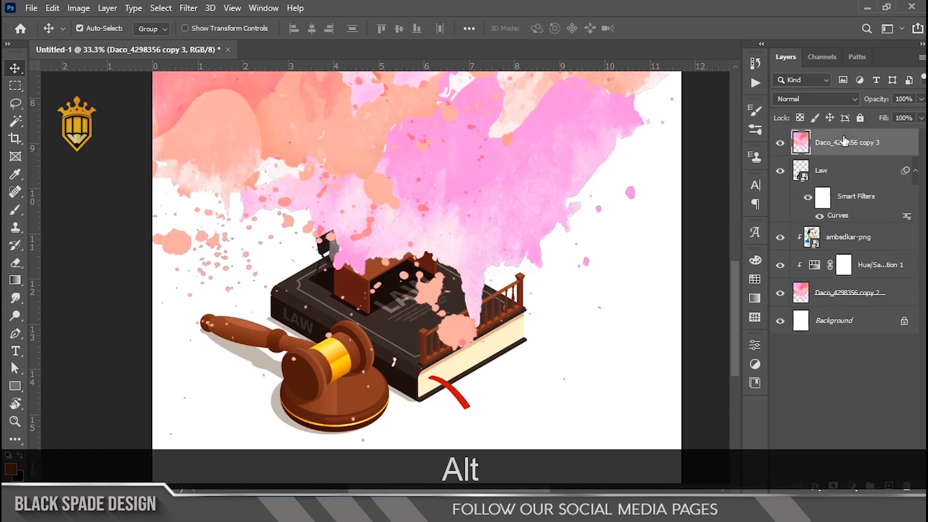
pyautogui.rightClick(843, 142)
pyautogui.click(769, 257)
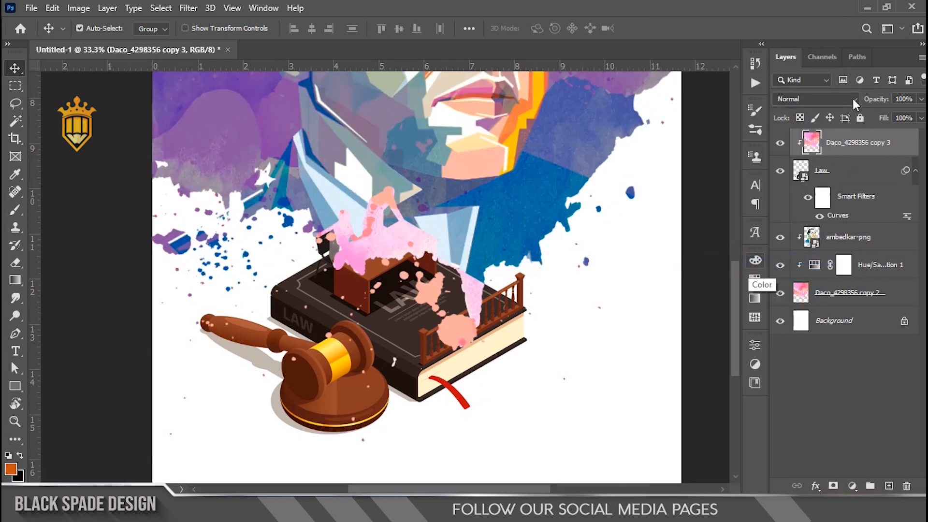
pyautogui.click(852, 99)
pyautogui.click(792, 262)
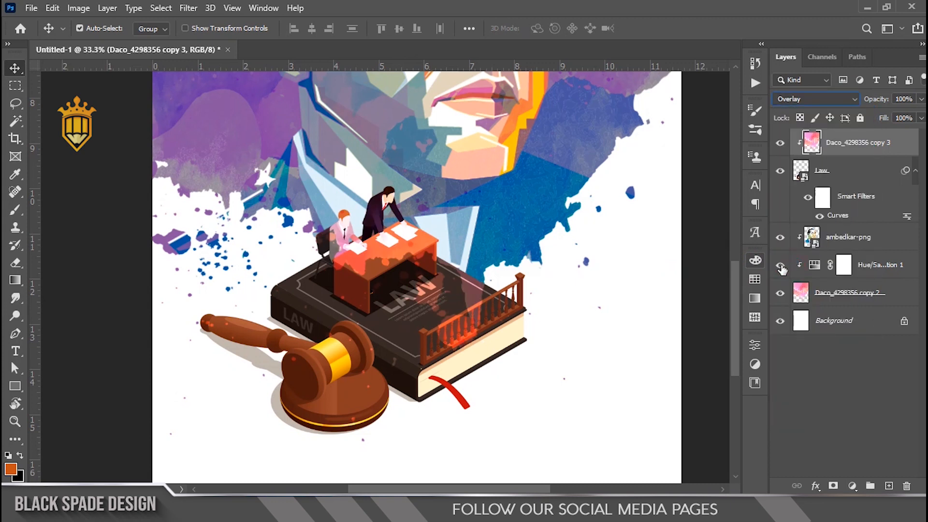
# - Move the clipped splash copy down over the Law illustration and set its opacity to 60%
pyautogui.hotkey('ctrl', 't')
pyautogui.moveTo(430, 224); pyautogui.dragTo(416, 455)
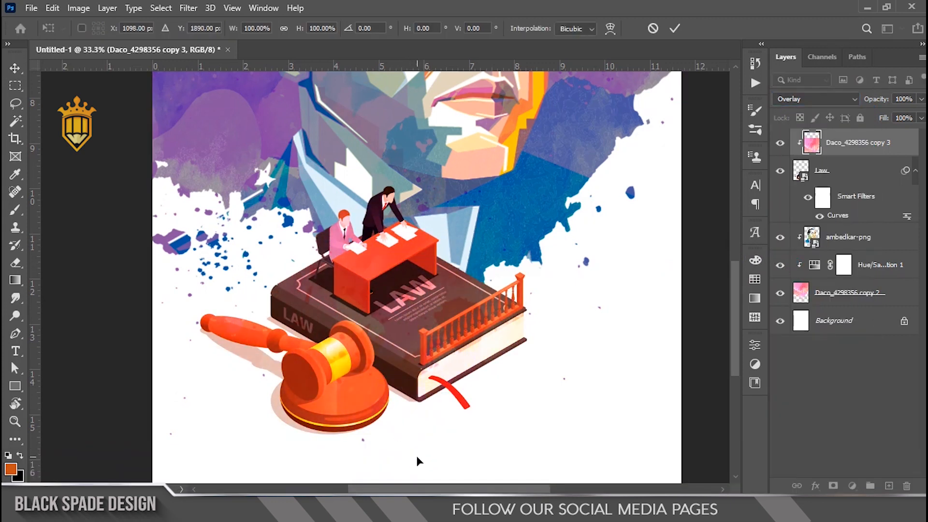
pyautogui.press('Return')
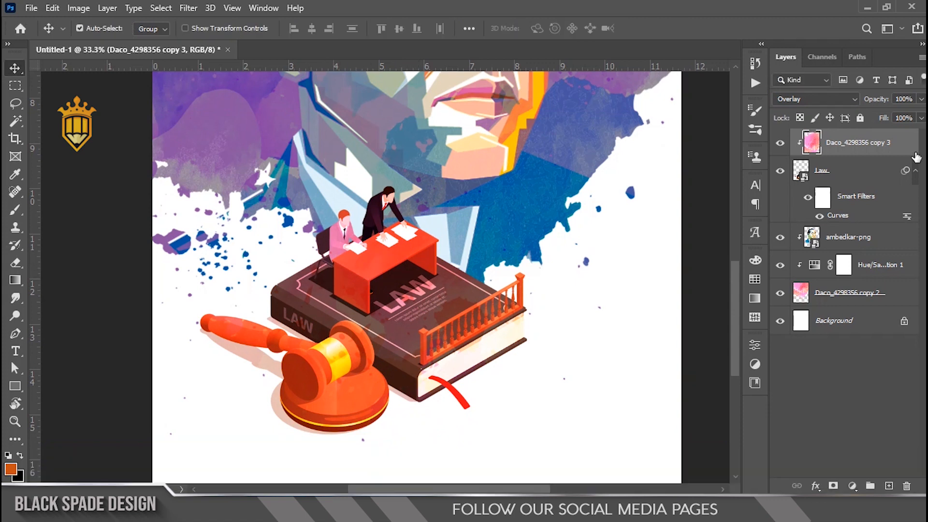
pyautogui.write('60')
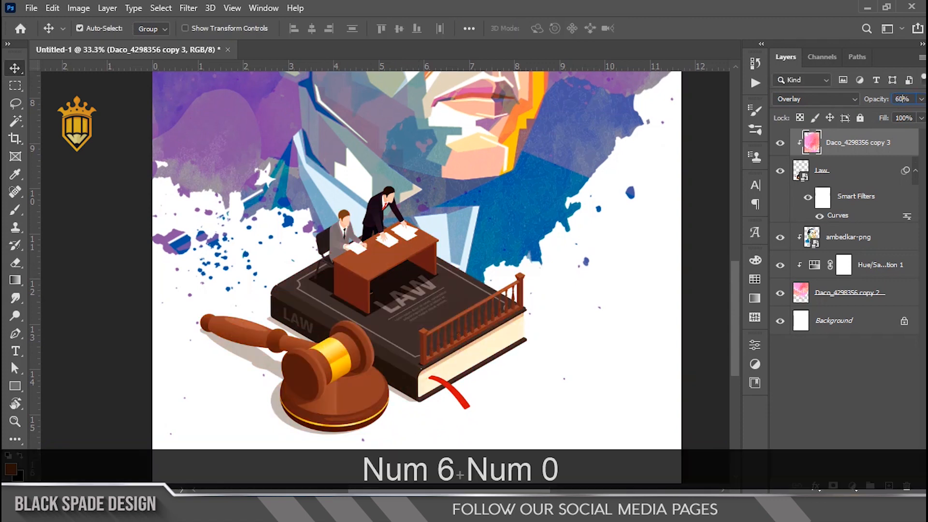
pyautogui.press('Return')
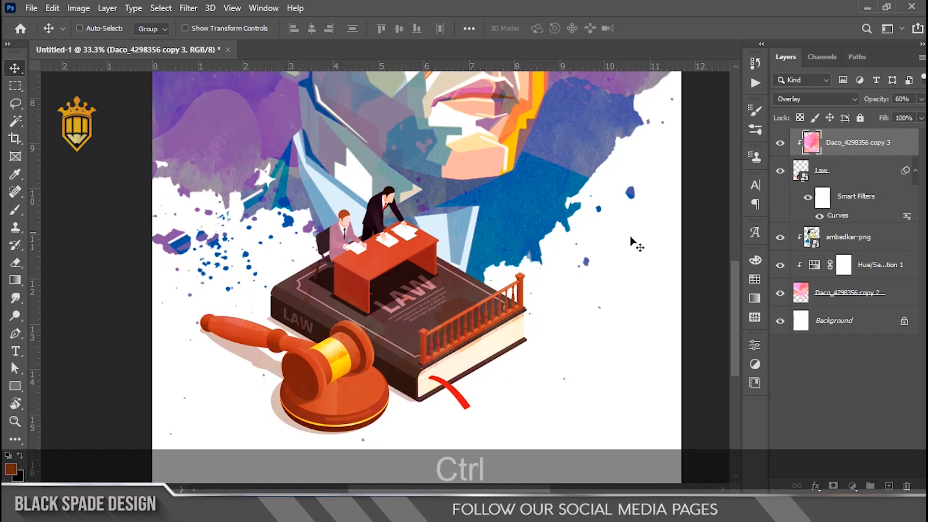
# - Reposition the clipped splash copy further across the book and gavel to refine the color tint
pyautogui.hotkey('ctrl', 't')
pyautogui.moveTo(398, 256); pyautogui.dragTo(442, 307)
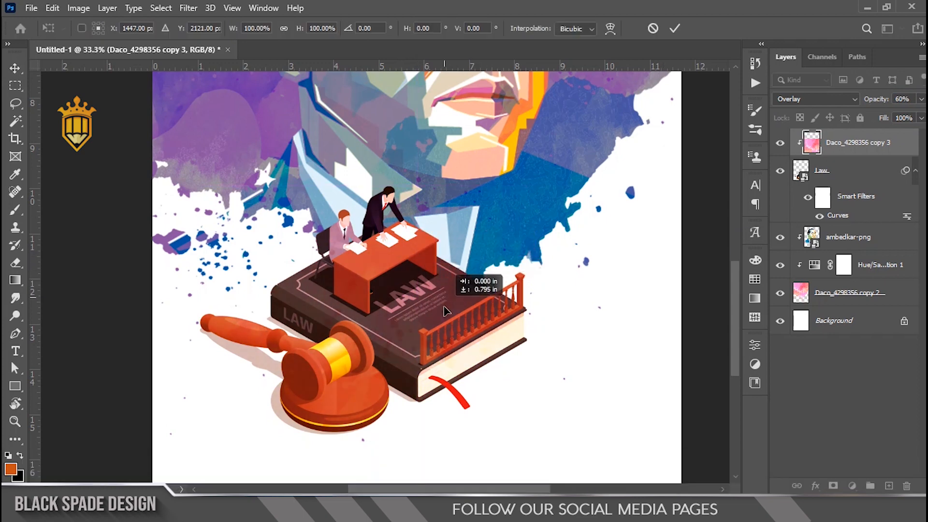
pyautogui.scroll(-4, 442, 307)
pyautogui.moveTo(409, 271); pyautogui.dragTo(401, 340)
pyautogui.press('Return')
# - Add the text "Dr.AMBEDKAR" beside the book's lower corner in Steelfish Bold at 46 pt
pyautogui.scroll(-4, 378, 387)
pyautogui.scroll(16, 378, 396)
pyautogui.moveTo(378, 400); pyautogui.dragTo(355, 219)
pyautogui.scroll(1, 368, 311)
pyautogui.scroll(-3, 369, 316)
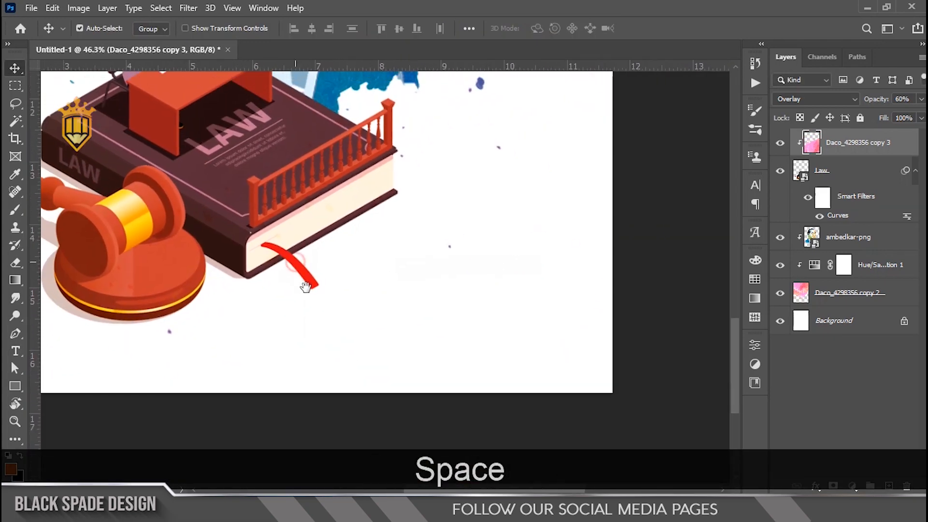
pyautogui.moveTo(310, 293); pyautogui.dragTo(318, 316)
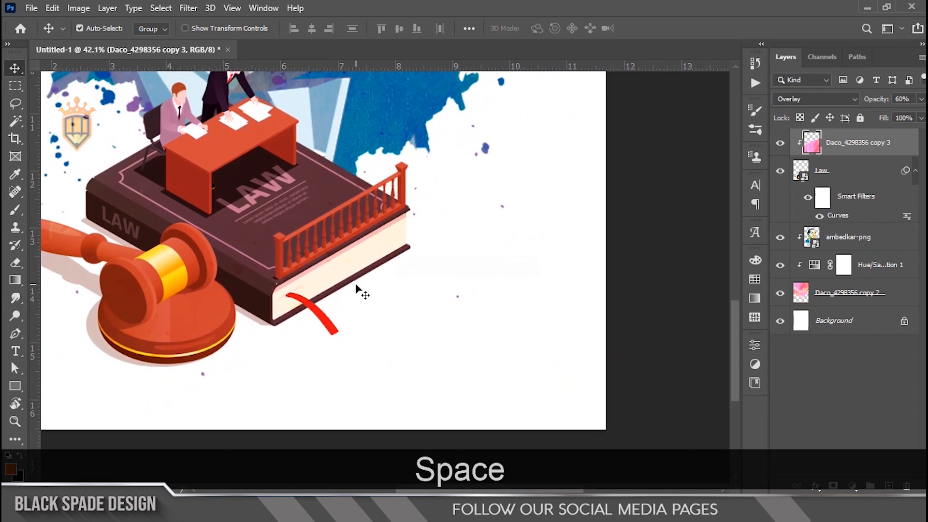
pyautogui.press('t')
pyautogui.click(434, 314)
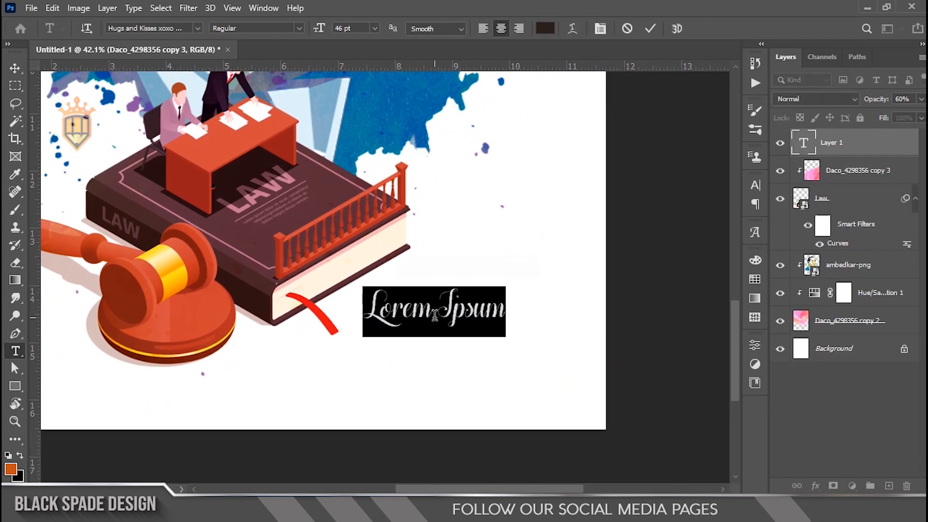
pyautogui.click(601, 28)
pyautogui.click(674, 203)
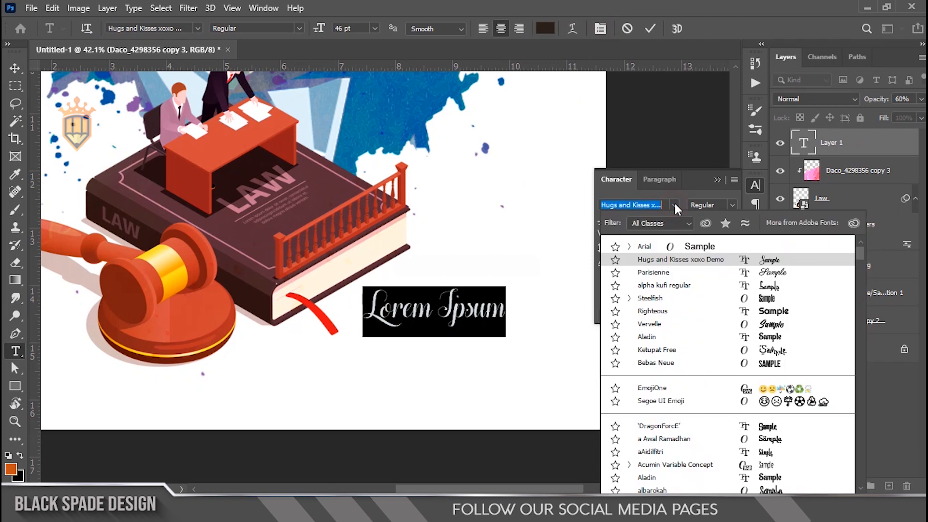
pyautogui.click(655, 298)
pyautogui.write('Dr')
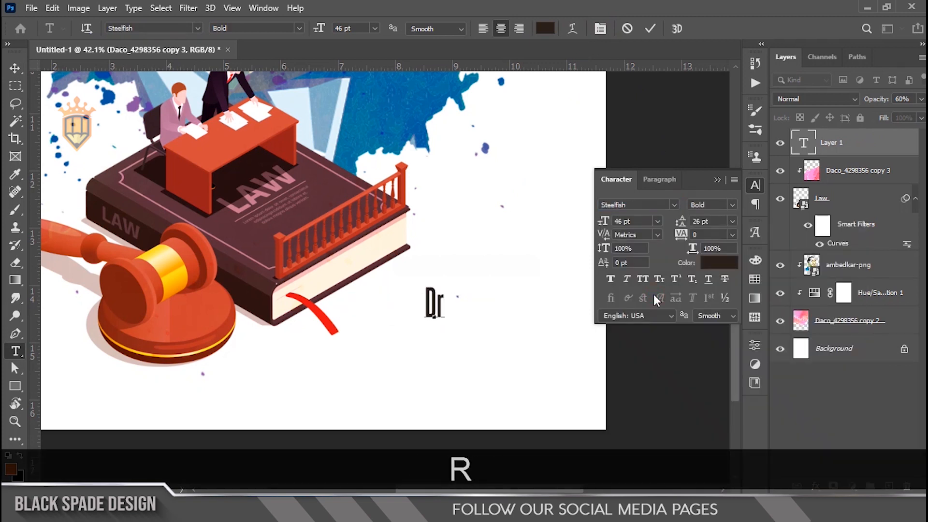
pyautogui.write('.AMBEDKAR')
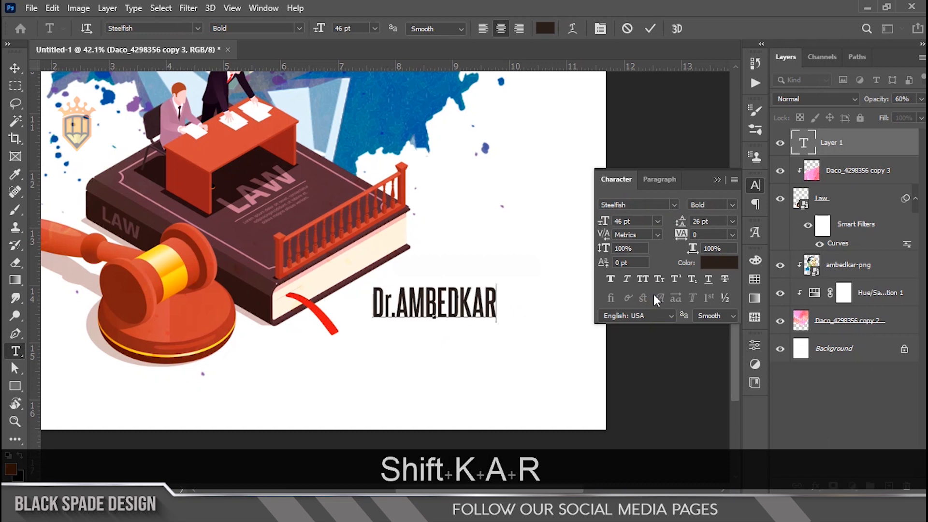
pyautogui.click(652, 27)
# - Shift the Dr.AMBEDKAR title slightly right and scale it up in the blank area beside the book
pyautogui.scroll(1, 435, 305)
pyautogui.press('v')
pyautogui.moveTo(446, 304); pyautogui.dragTo(465, 303)
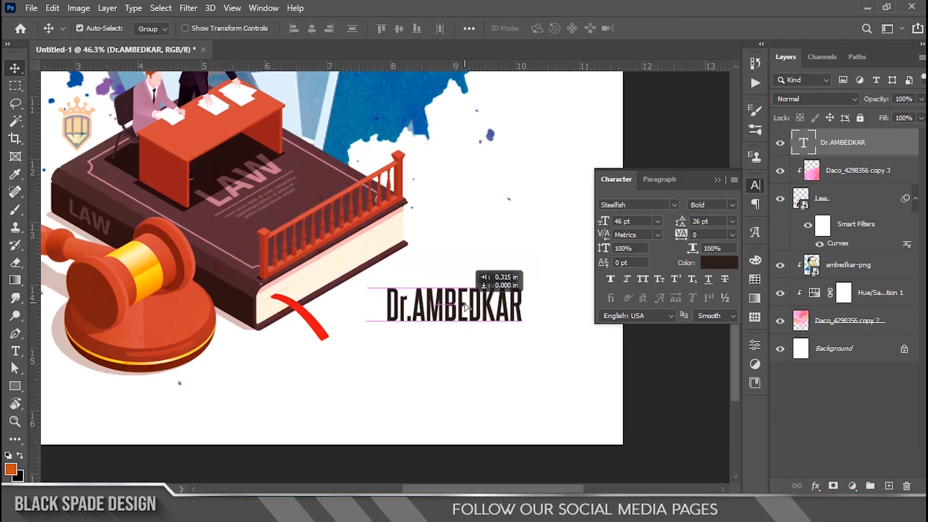
pyautogui.click(719, 181)
pyautogui.hotkey('ctrl', 't')
pyautogui.moveTo(521, 283); pyautogui.dragTo(549, 303)
pyautogui.press('Return')
# - Add a Gradient Overlay to the Dr.AMBEDKAR title using a dark blue to cyan gradient preset
pyautogui.click(814, 485)
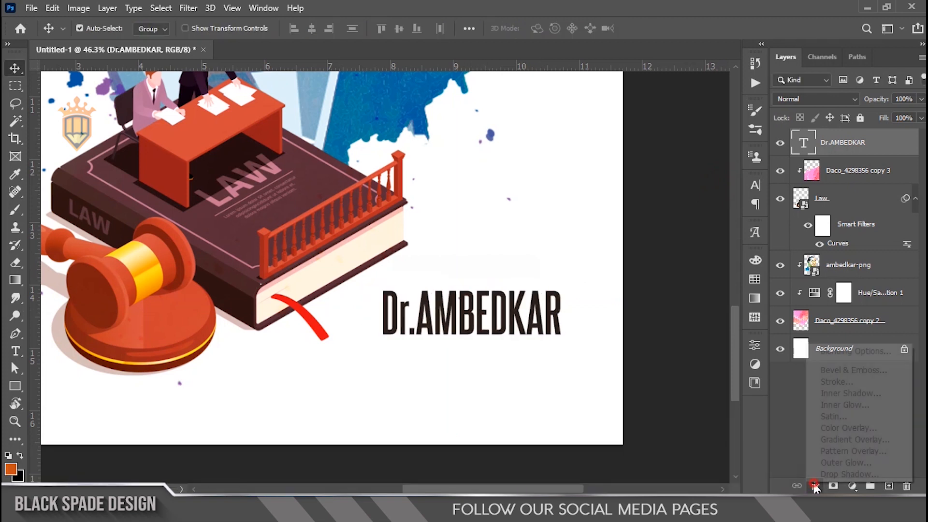
pyautogui.click(850, 440)
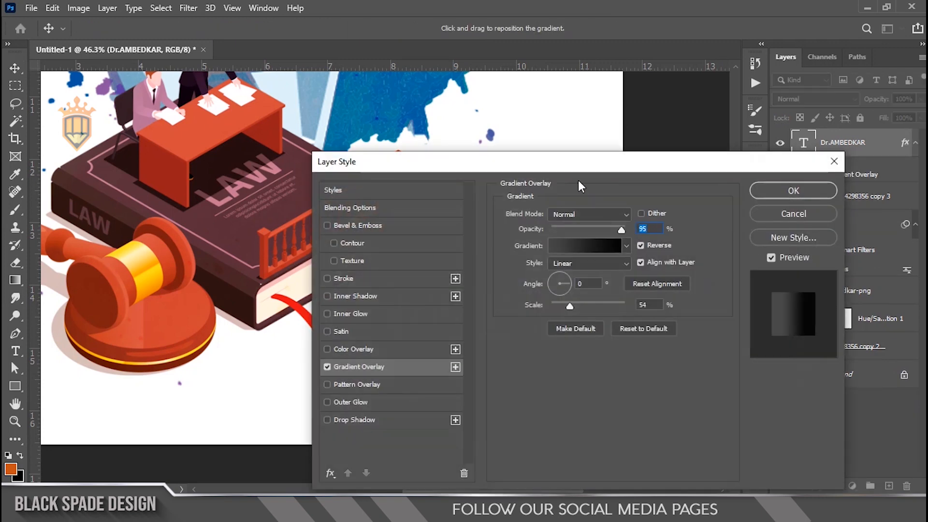
pyautogui.moveTo(547, 166); pyautogui.dragTo(726, 83)
pyautogui.click(805, 168)
pyautogui.scroll(-3, 739, 290)
pyautogui.scroll(-3, 739, 296)
pyautogui.click(730, 336)
pyautogui.click(858, 117)
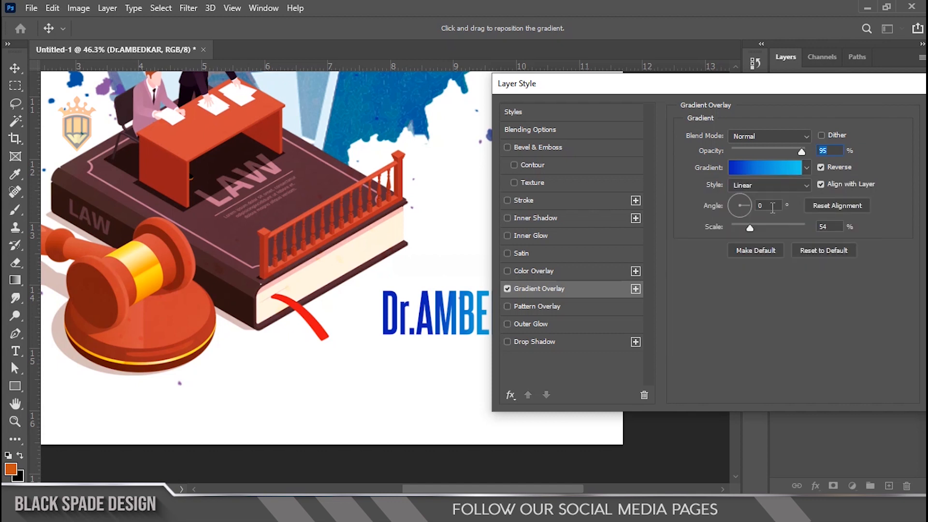
# - Set the gradient overlay's angle to 90° and its scale to 107%
pyautogui.write('90')
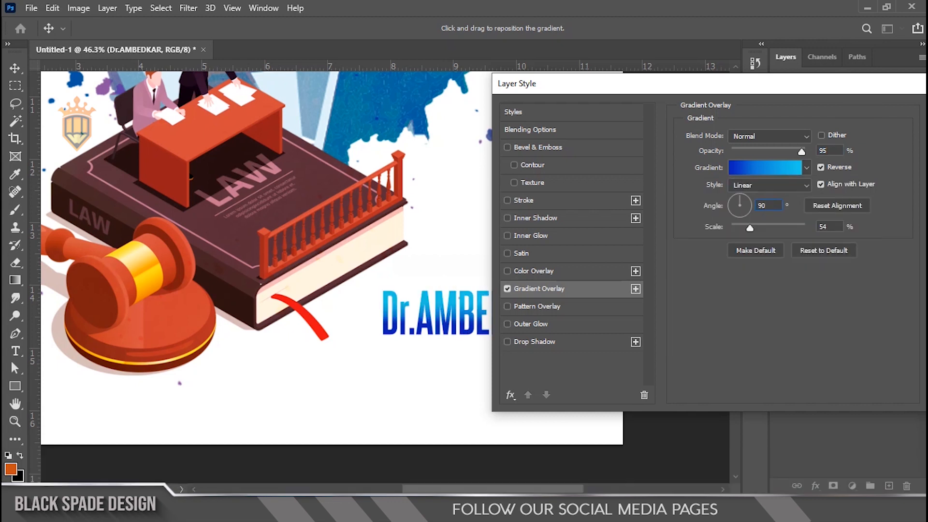
pyautogui.moveTo(606, 86); pyautogui.dragTo(634, 144)
pyautogui.moveTo(759, 256); pyautogui.dragTo(768, 254)
# - Change the gradient's dark blue end stop at location 100% to color #0a8cbc
pyautogui.click(763, 196)
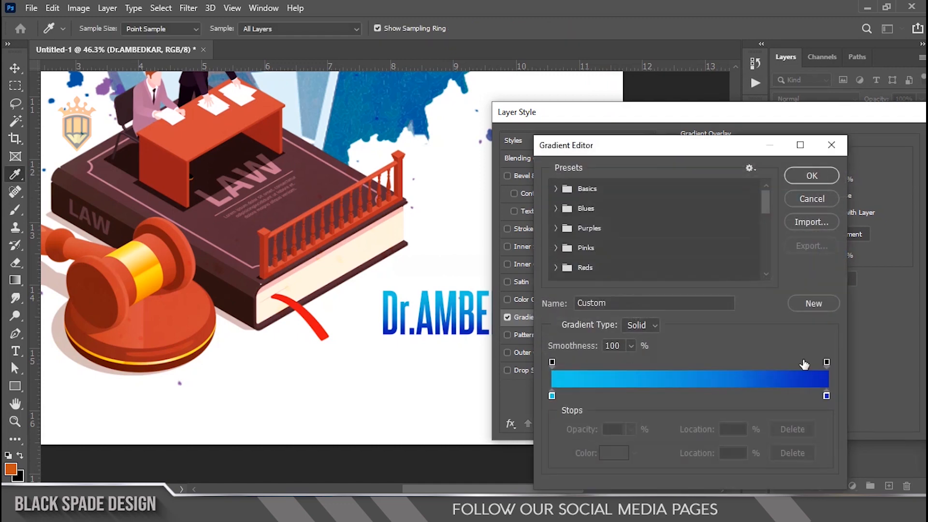
pyautogui.click(826, 395)
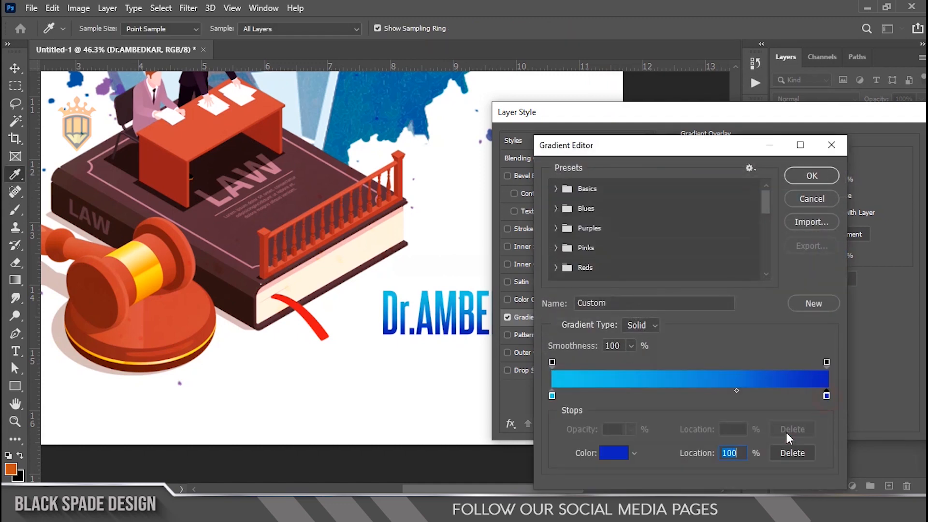
pyautogui.click(614, 452)
pyautogui.click(697, 324)
pyautogui.moveTo(697, 325); pyautogui.dragTo(696, 337)
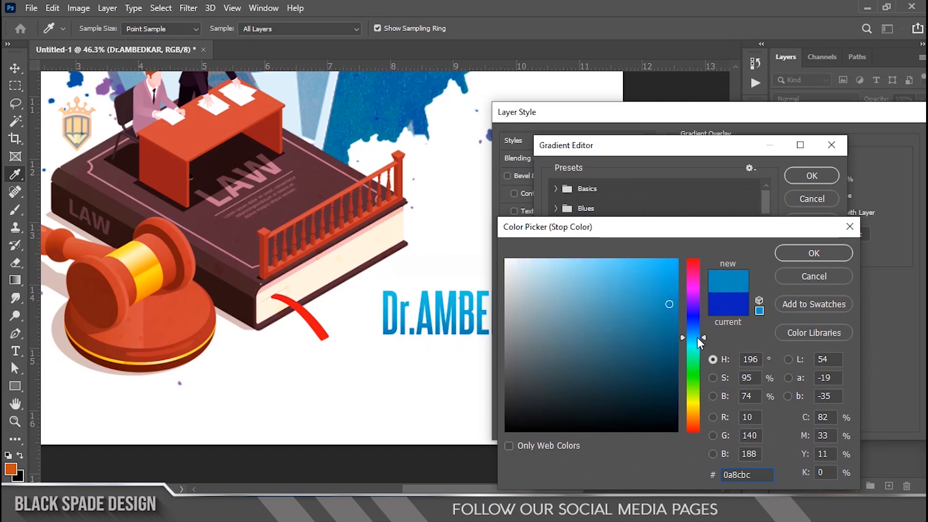
pyautogui.click(803, 254)
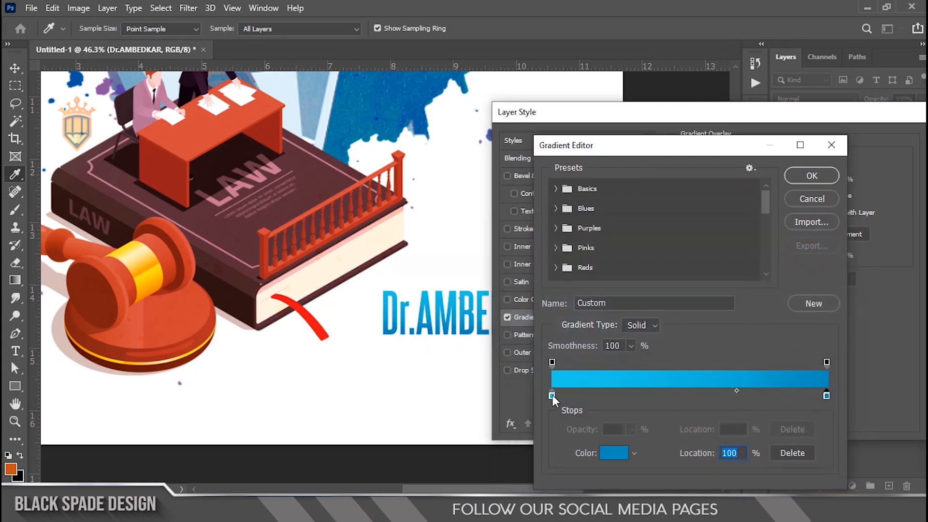
# - Set the gradient's light cyan start stop to #0ebede and apply the overlay to the title
pyautogui.click(617, 457)
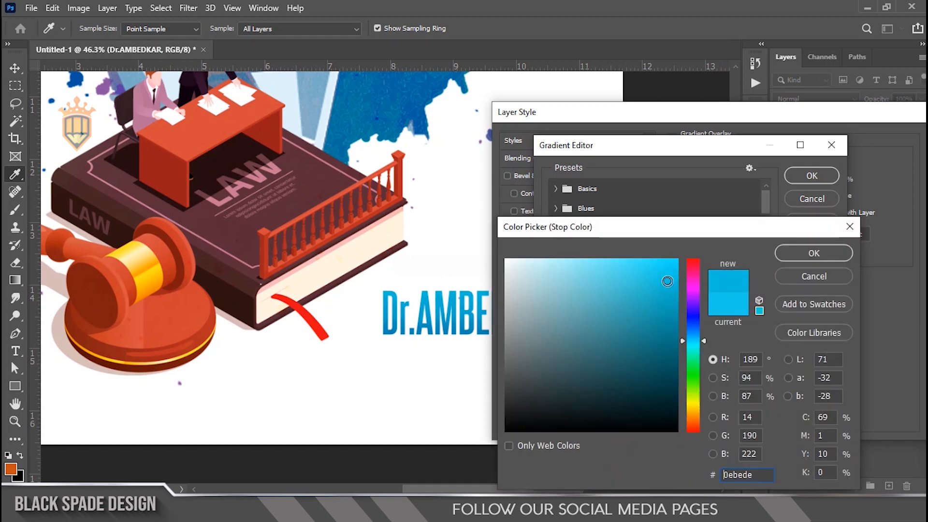
pyautogui.click(803, 252)
pyautogui.click(804, 176)
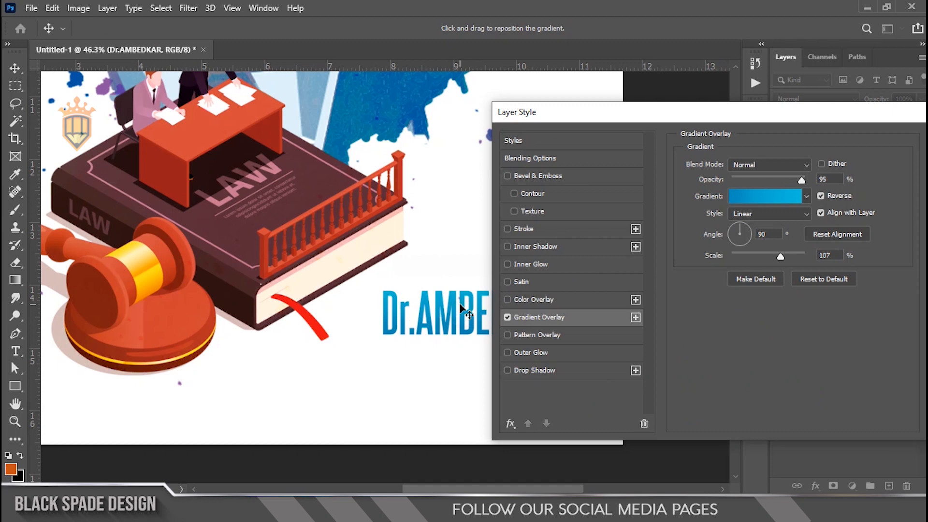
pyautogui.moveTo(663, 117); pyautogui.dragTo(384, 154)
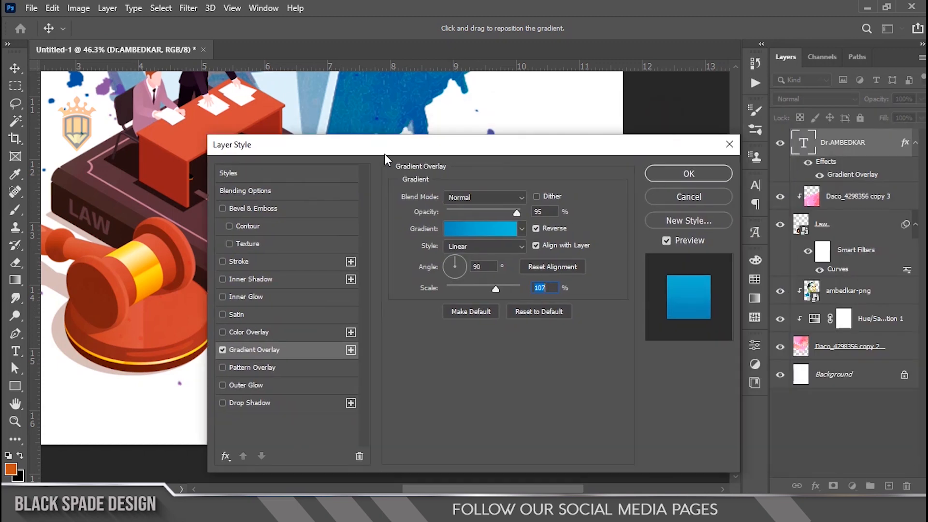
pyautogui.click(688, 176)
# - Nudge the Dr.AMBEDKAR title up slightly and add a new text line "Jayanti" below it
pyautogui.scroll(-2, 534, 317)
pyautogui.scroll(4, 467, 307)
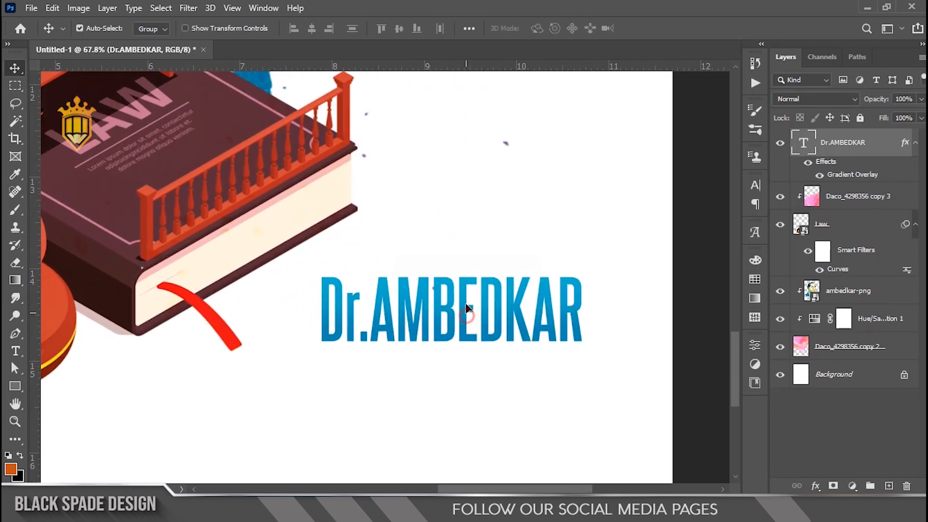
pyautogui.moveTo(468, 307); pyautogui.dragTo(471, 299)
pyautogui.press('t')
pyautogui.click(465, 398)
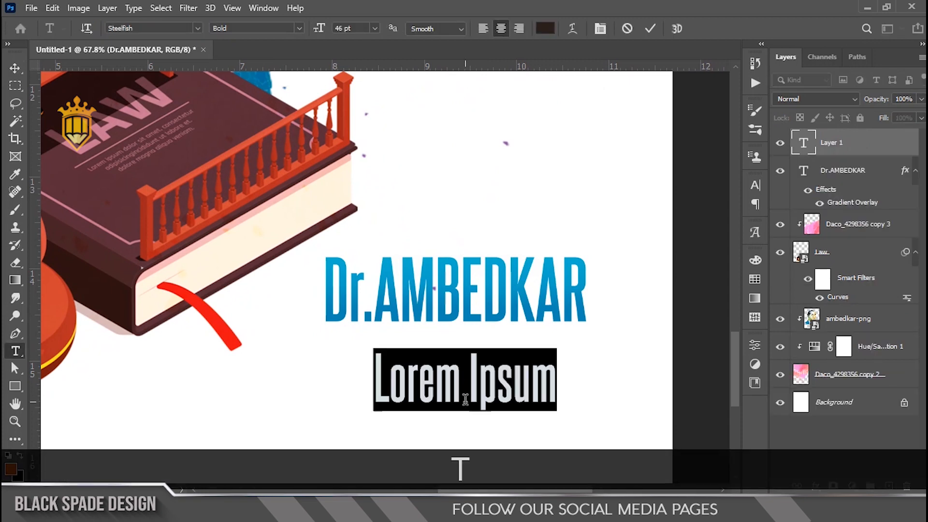
pyautogui.hotkey('shift', 'j')
pyautogui.write('ayanti')
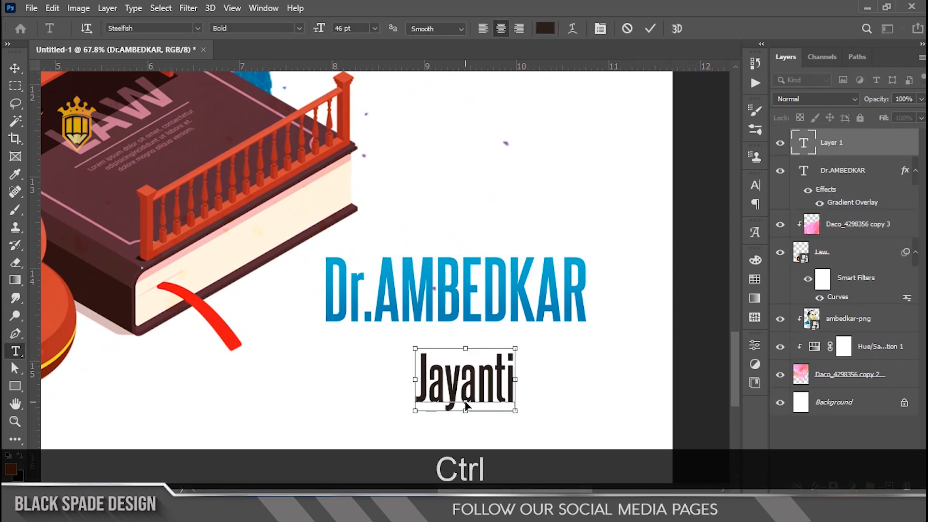
# - Set the Jayanti text's font to Hugs and Kisses xoxo Demo and move it up directly beneath the title
pyautogui.hotkey('ctrl', 'a')
pyautogui.click(600, 28)
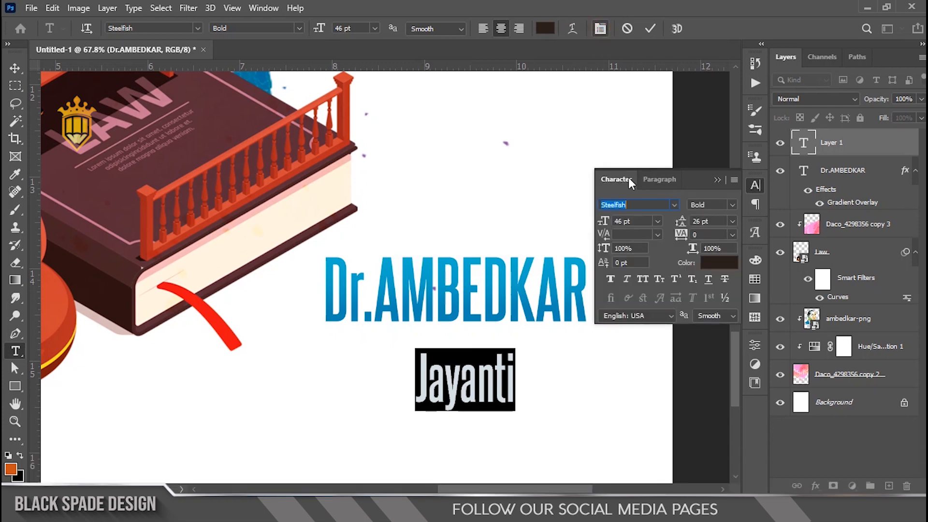
pyautogui.click(673, 204)
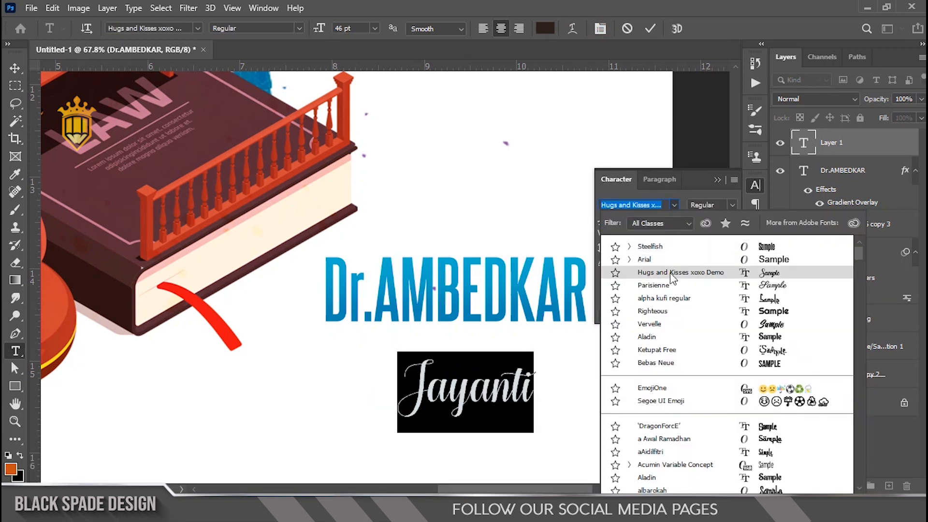
pyautogui.click(680, 272)
pyautogui.click(651, 30)
pyautogui.press('v')
pyautogui.moveTo(464, 395); pyautogui.dragTo(465, 349)
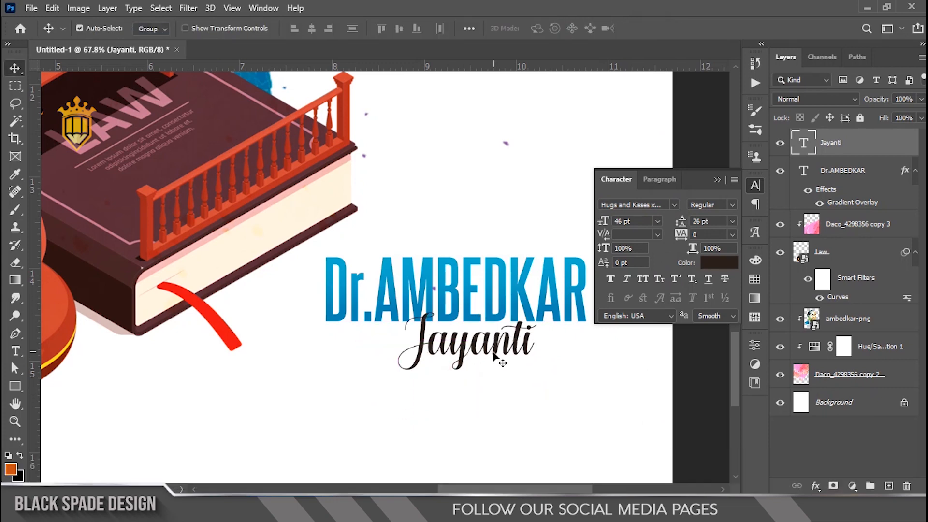
# - Scale the Dr.AMBEDKAR and Jayanti texts together to about 109.97% and adjust their position beside the book
pyautogui.hotkey('ctrl', '0')
pyautogui.keyDown('ctrl'); pyautogui.click(842, 170); pyautogui.keyUp('ctrl')
pyautogui.hotkey('ctrl', 't')
pyautogui.moveTo(494, 333); pyautogui.dragTo(491, 339)
pyautogui.moveTo(534, 365); pyautogui.dragTo(542, 370)
pyautogui.moveTo(411, 369)
pyautogui.mouseDown()
pyautogui.moveTo(417, 357)
pyautogui.moveTo(406, 366)
pyautogui.mouseUp()
pyautogui.press('Return')
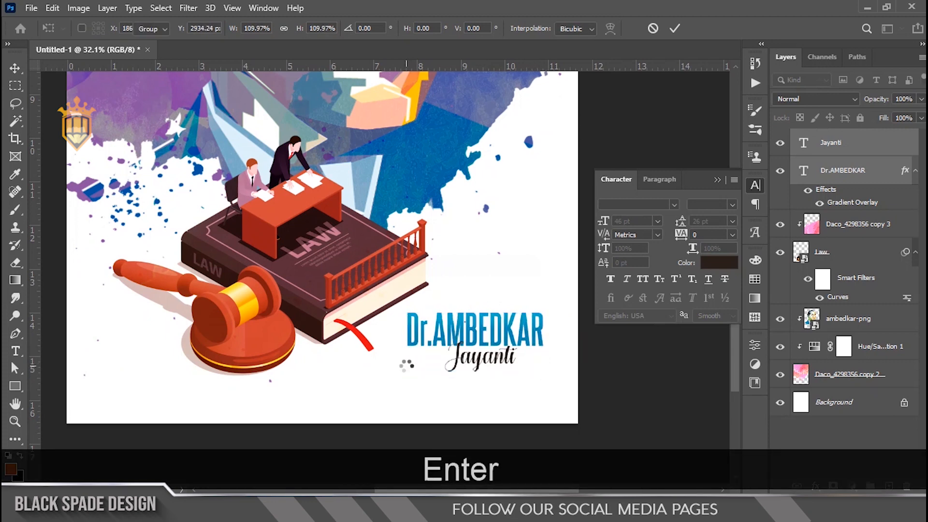
# - Duplicate the Dr.AMBEDKAR title and place the copy near the poster's top-left corner, beside the portrait's hair
pyautogui.scroll(-4, 423, 331)
pyautogui.moveTo(424, 331); pyautogui.dragTo(309, 138)
pyautogui.scroll(-3, 445, 412)
pyautogui.rightClick(444, 412)
pyautogui.click(457, 419)
pyautogui.scroll(10, 305, 135)
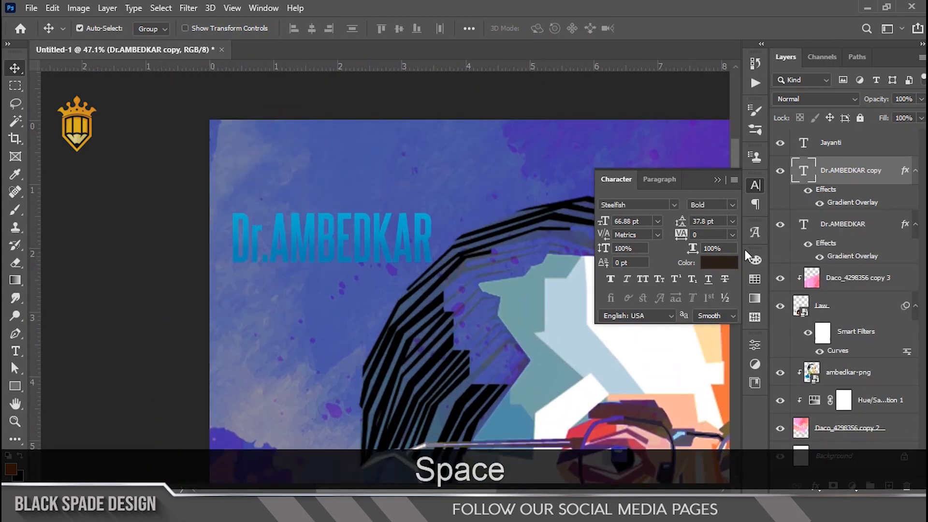
# - Hide the gradient overlay on the duplicated title near the poster's top-left corner and replace its text with "14"
pyautogui.click(819, 203)
pyautogui.doubleClick(803, 170)
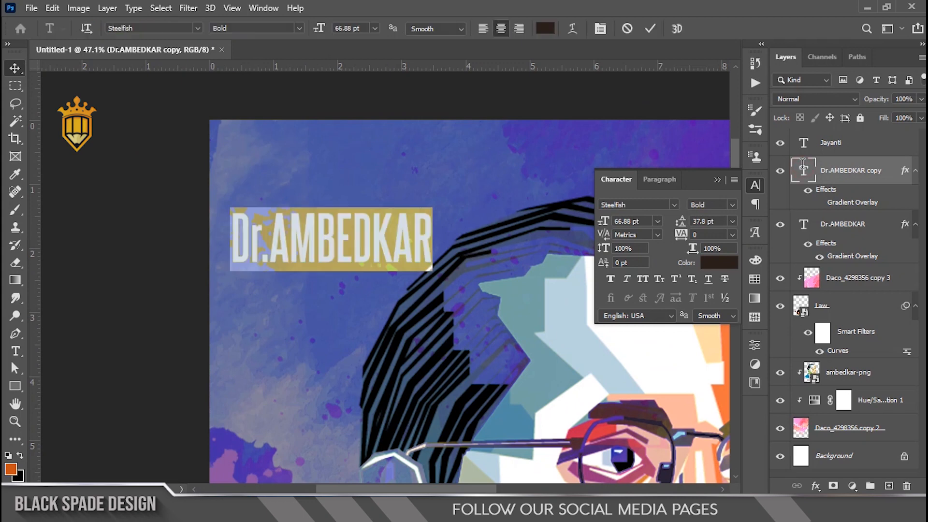
pyautogui.write('14')
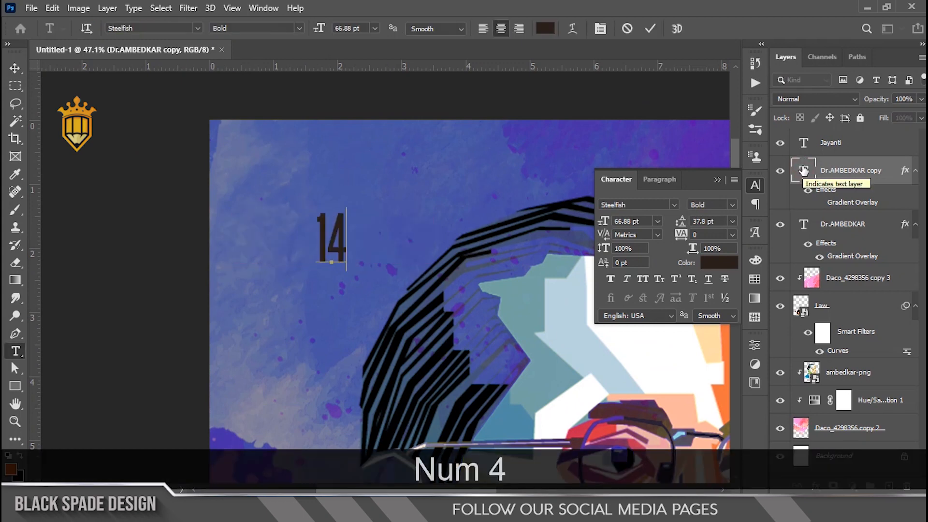
pyautogui.press('Return')
pyautogui.press('a')
pyautogui.press('p')
pyautogui.press('r')
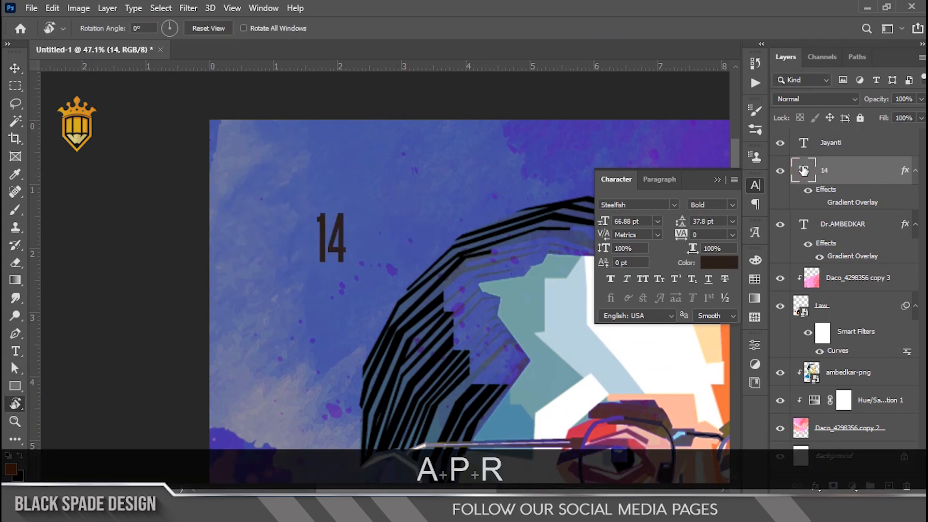
pyautogui.hotkey('ctrl', 'a')
pyautogui.hotkey('ctrl', 'd')
# - Add a second line reading "apr" beneath the 14 in the same text layer
pyautogui.doubleClick(803, 173)
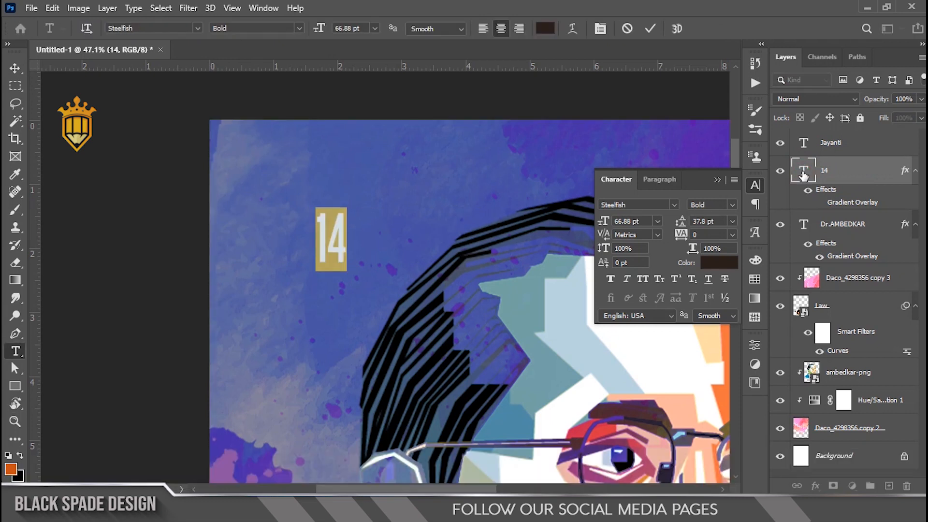
pyautogui.click(343, 227)
pyautogui.press('Return')
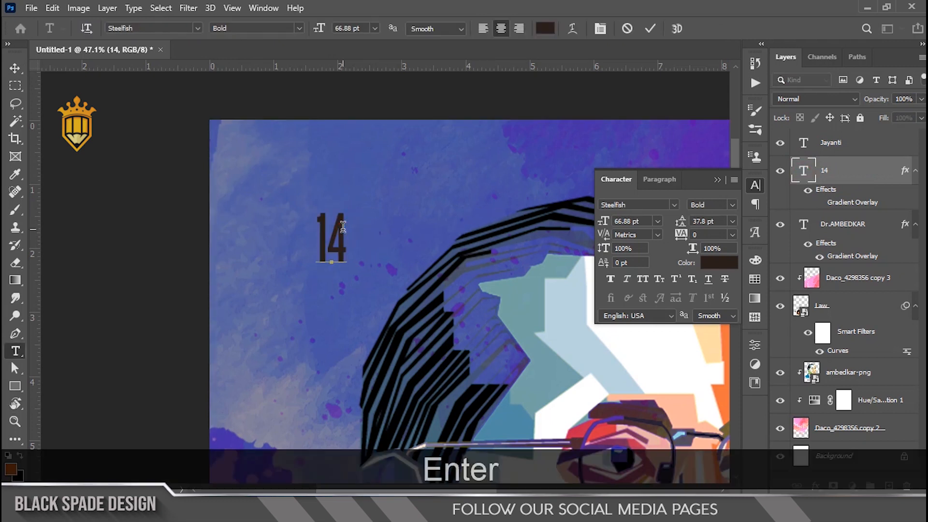
pyautogui.write('apr')
# - Set the whole 14 apr text in all caps and color it white, ffffff
pyautogui.hotkey('ctrl', 'a')
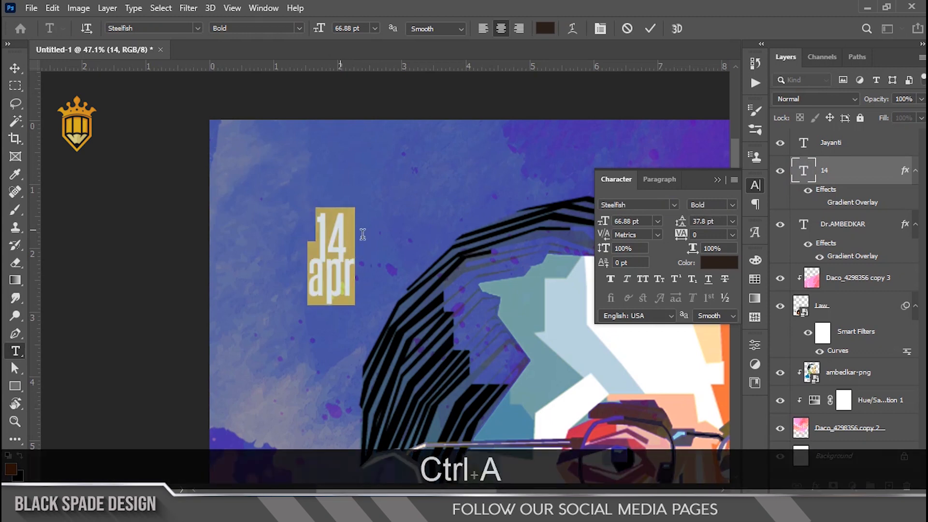
pyautogui.click(642, 278)
pyautogui.click(727, 267)
pyautogui.write('ffffff')
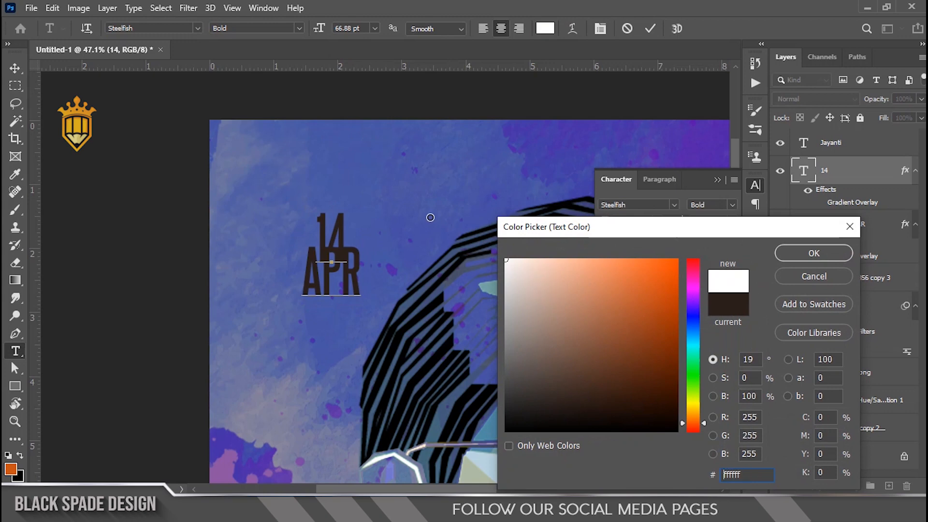
pyautogui.click(793, 256)
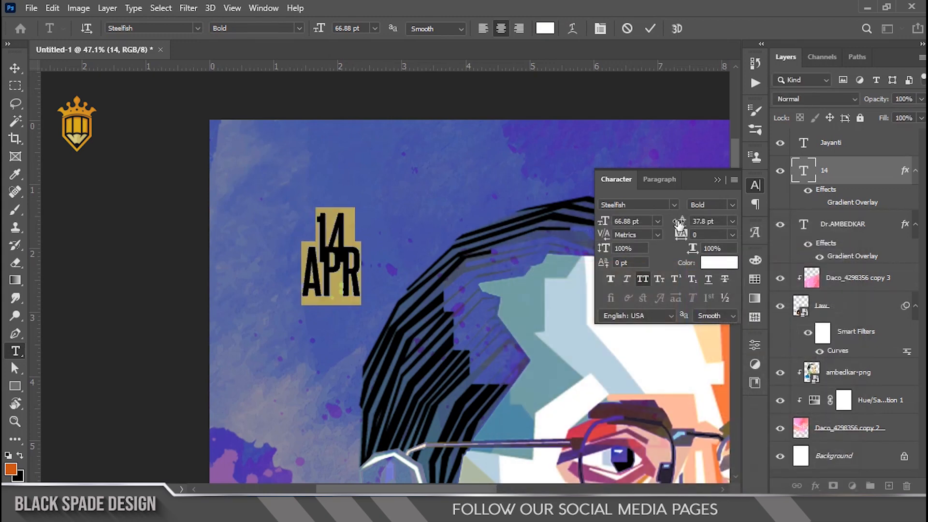
# - Set the date text's leading to 72 pt and enlarge only the number 14 to 118 pt
pyautogui.moveTo(674, 222); pyautogui.dragTo(695, 225)
pyautogui.doubleClick(347, 234)
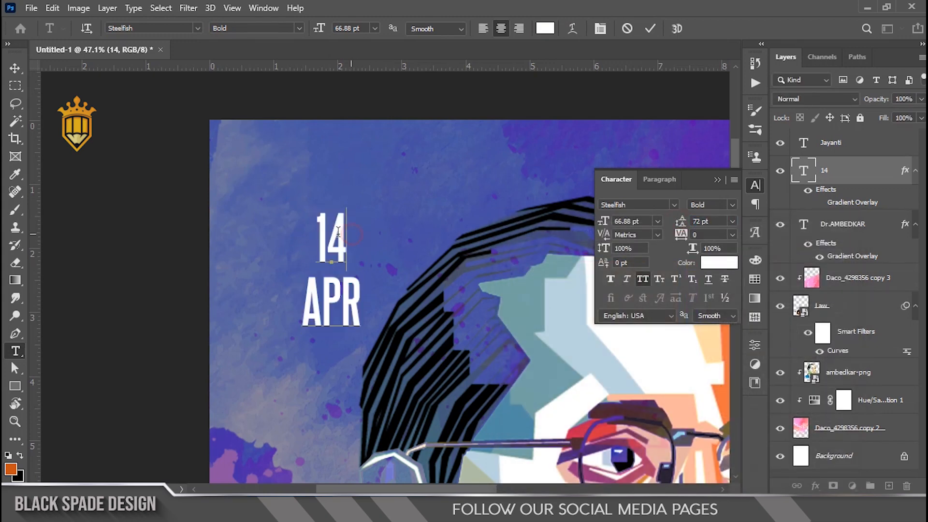
pyautogui.moveTo(612, 224); pyautogui.dragTo(641, 225)
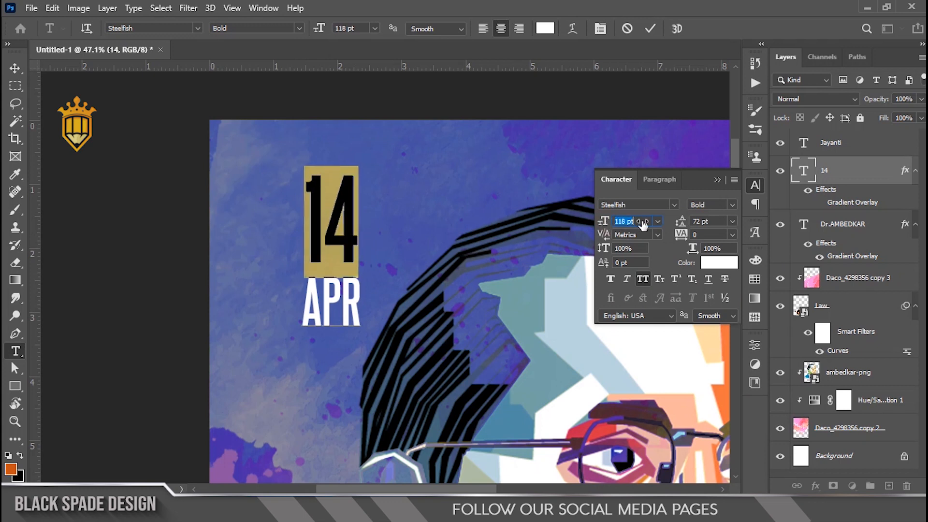
# - Set the vertical scale of both date lines to 80% and tighten their leading to 53 pt
pyautogui.hotkey('ctrl', 'a')
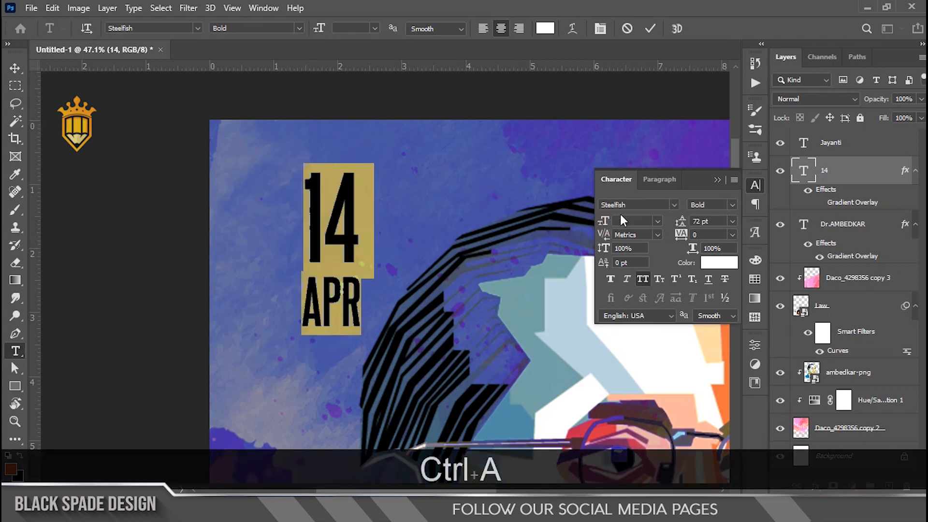
pyautogui.moveTo(682, 224); pyautogui.dragTo(681, 223)
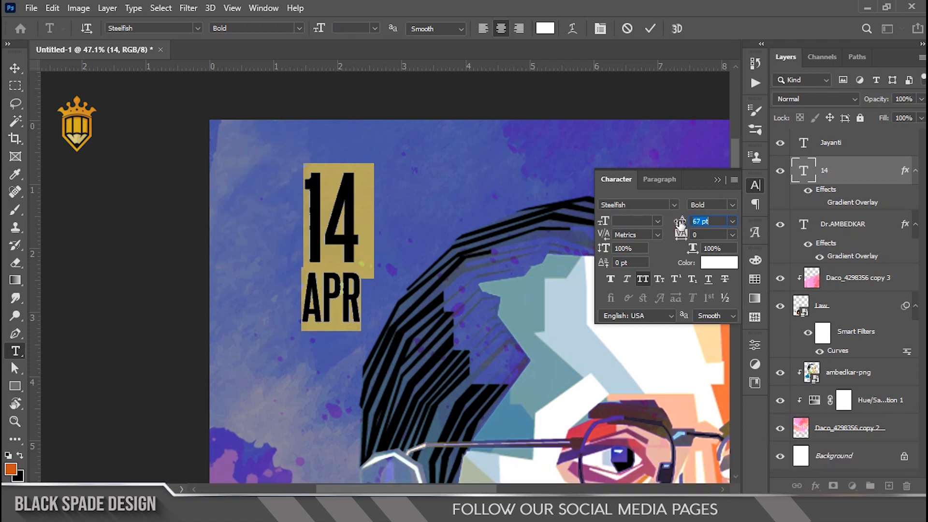
pyautogui.write('800')
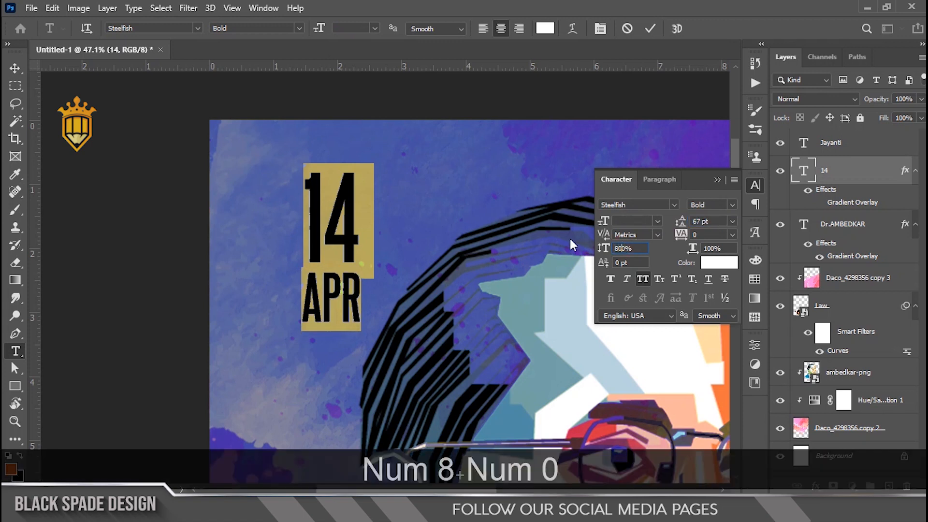
pyautogui.press('Return')
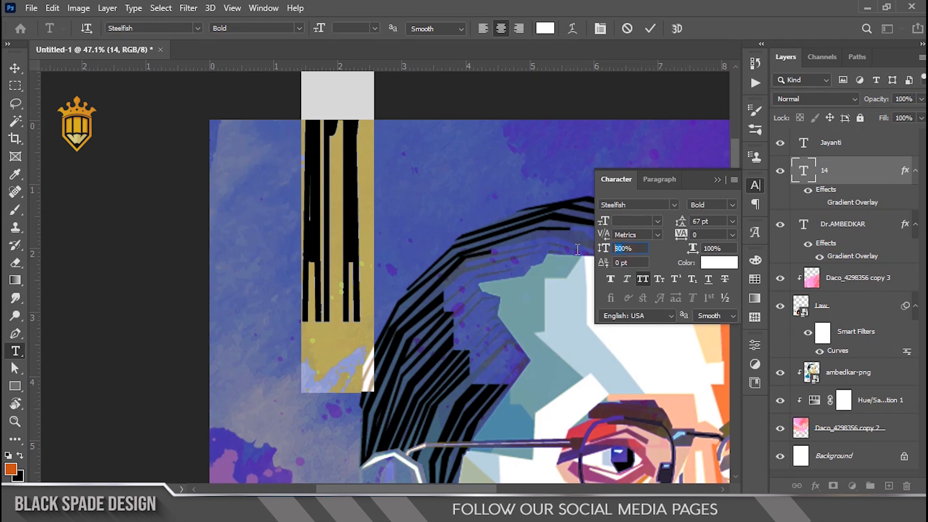
pyautogui.press('Return')
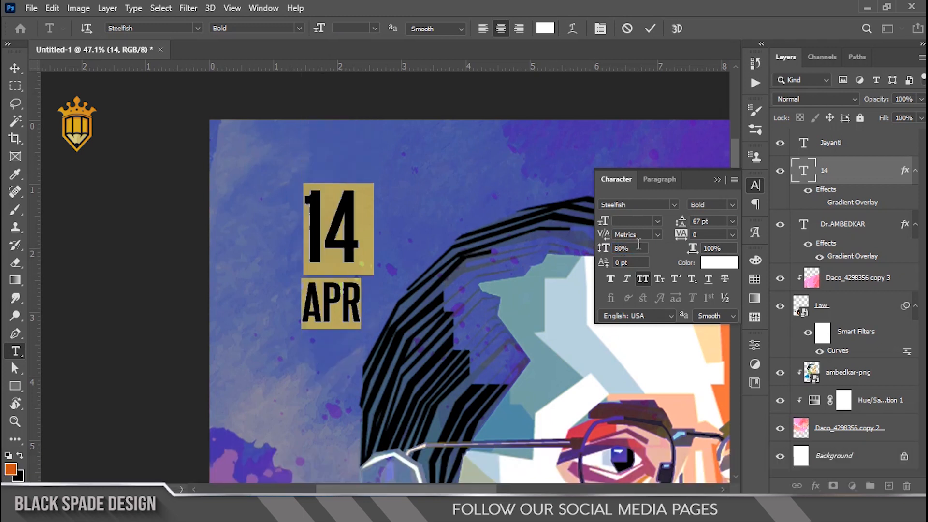
pyautogui.moveTo(680, 223); pyautogui.dragTo(679, 222)
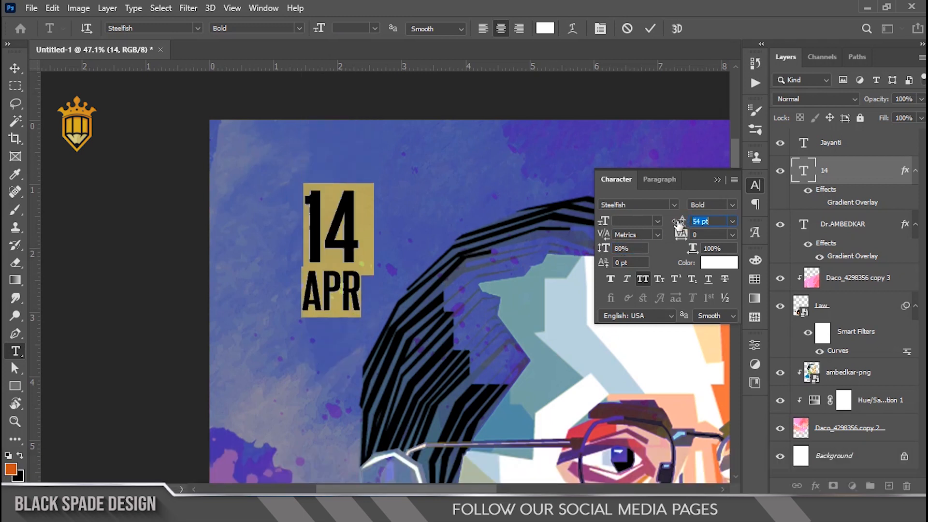
# - Finish editing the 14 APR text and move it slightly up and left, closer to the poster's top-left corner
pyautogui.click(650, 28)
pyautogui.press('v')
pyautogui.moveTo(343, 251); pyautogui.dragTo(314, 241)
pyautogui.scroll(-3, 323, 244)
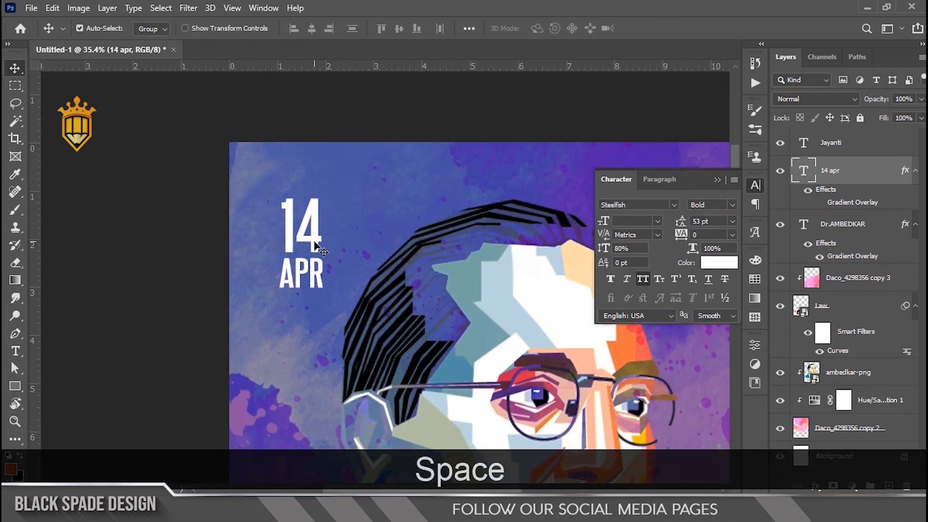
pyautogui.scroll(-7, 314, 244)
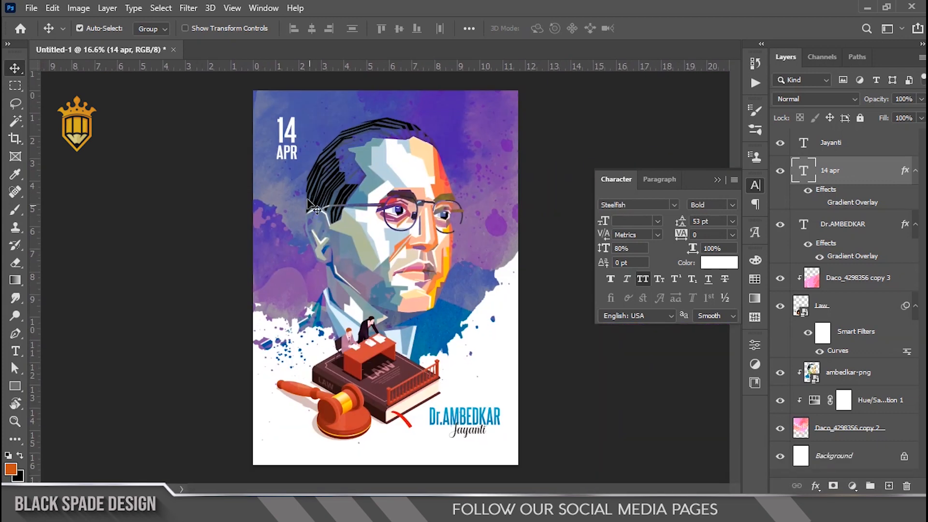